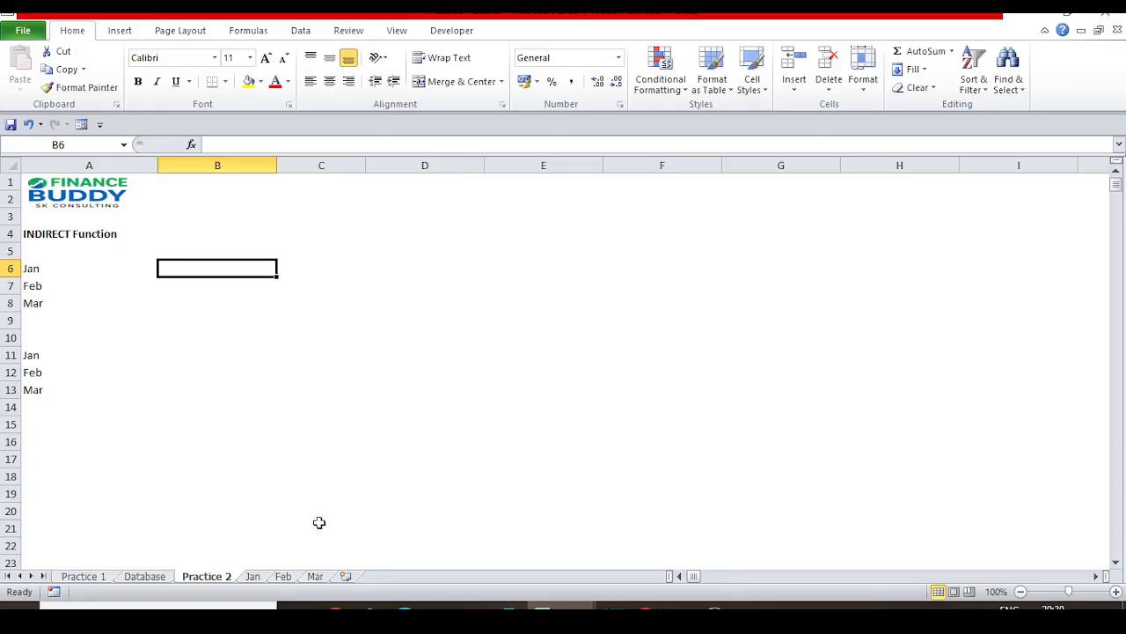
# Step: Look through the Jan, Feb and Mar sheets and return to the Practice 2 sheet
pyautogui.click(220, 576)
pyautogui.click(217, 580)
pyautogui.click(260, 580)
pyautogui.click(287, 583)
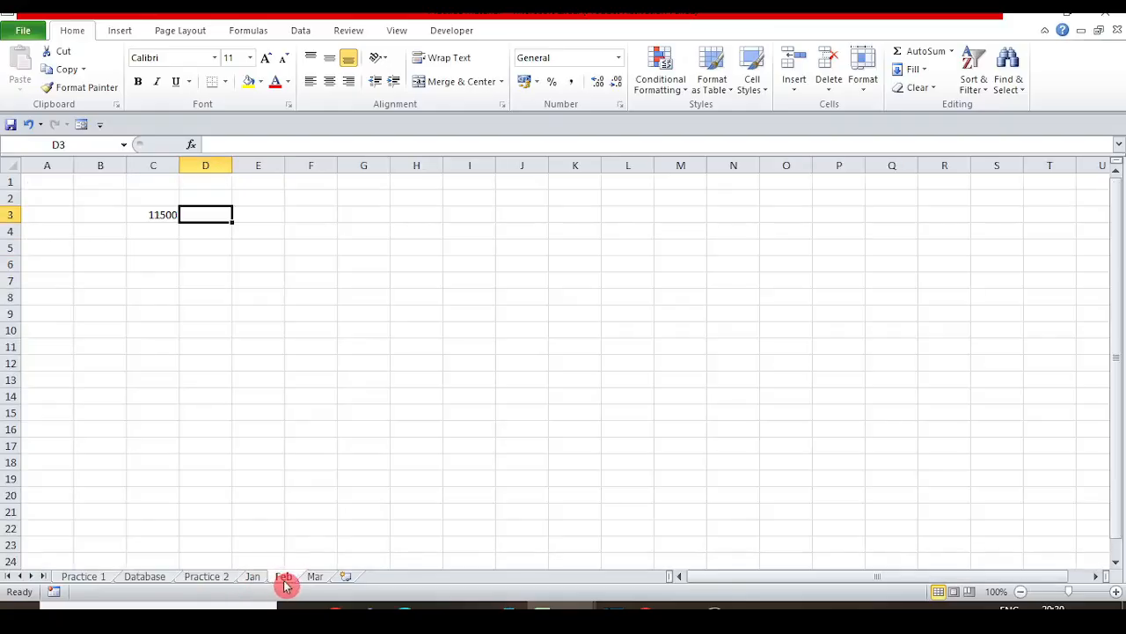
pyautogui.click(309, 583)
pyautogui.click(216, 580)
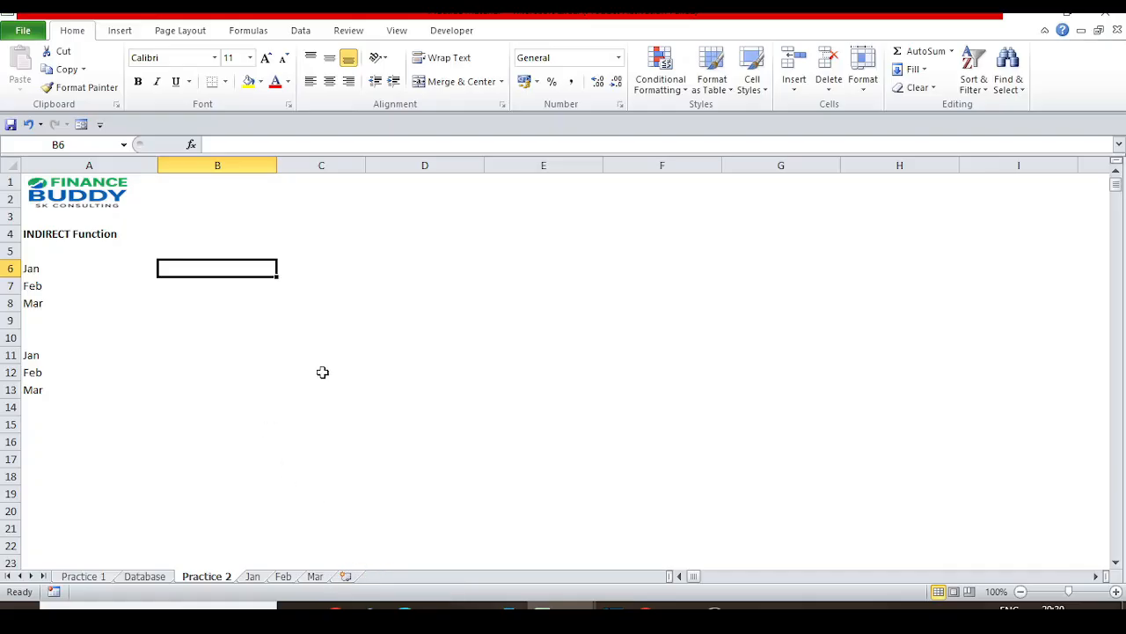
# Step: Highlight the empty cells B11:B13 beside the second list of months
pyautogui.press('Down')
pyautogui.press('Down')
pyautogui.press('Down')
pyautogui.press('Down')
pyautogui.press('Down')
pyautogui.hotkey('shift', 'Down')
pyautogui.hotkey('shift', 'Down')
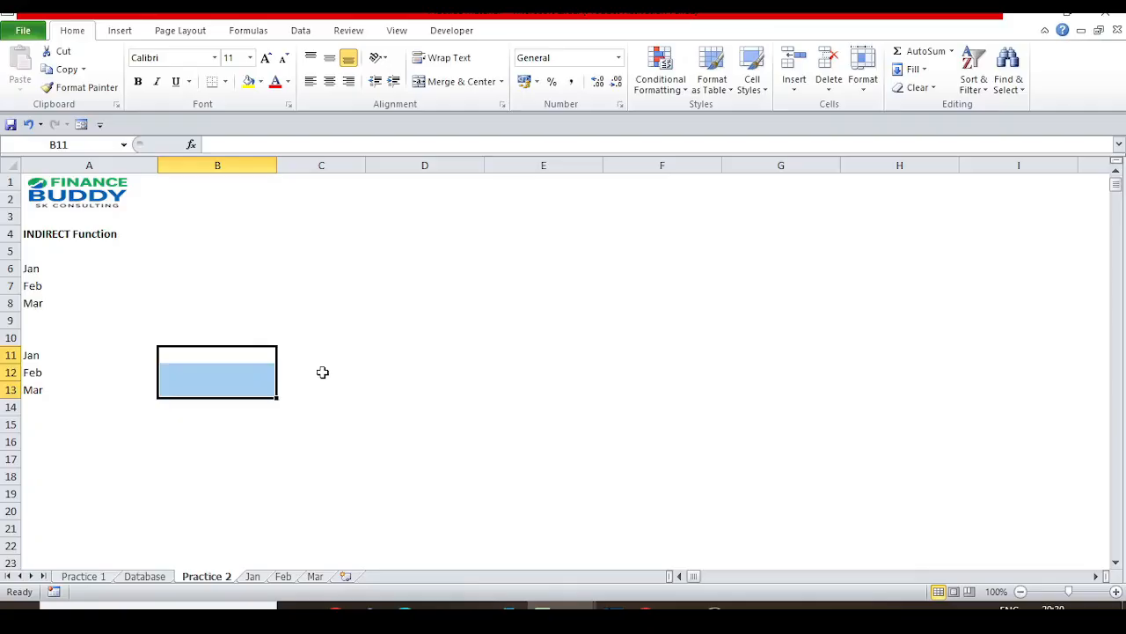
pyautogui.press('Left')
pyautogui.press('Right')
pyautogui.hotkey('shift', 'Down')
pyautogui.press('Down')
pyautogui.press('Up')
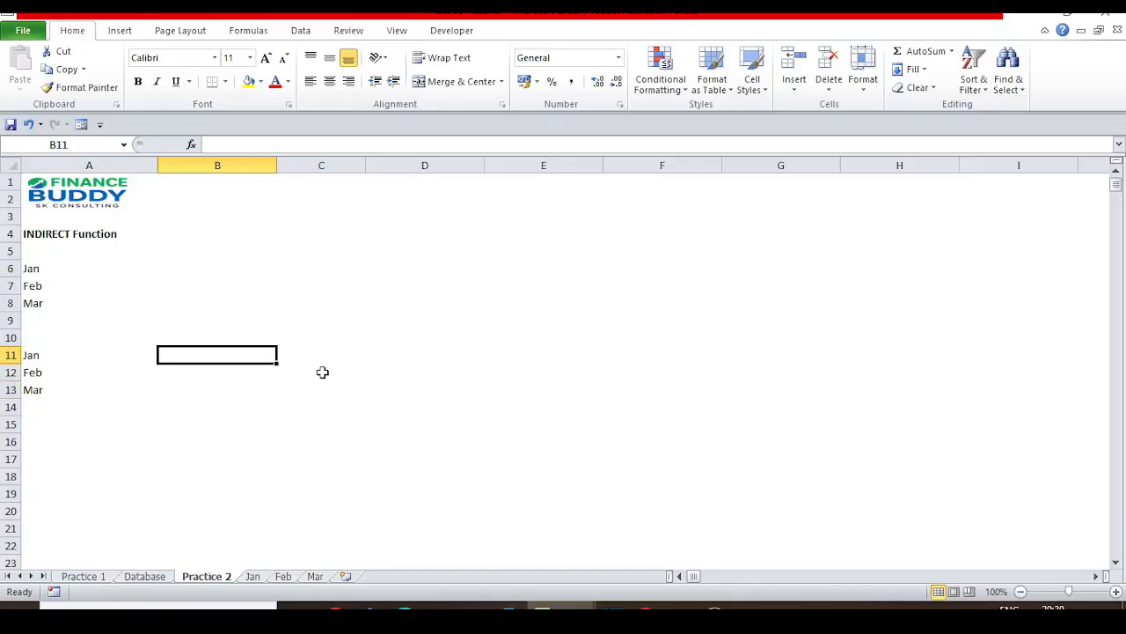
pyautogui.hotkey('shift', 'Down')
pyautogui.hotkey('shift', 'Down')
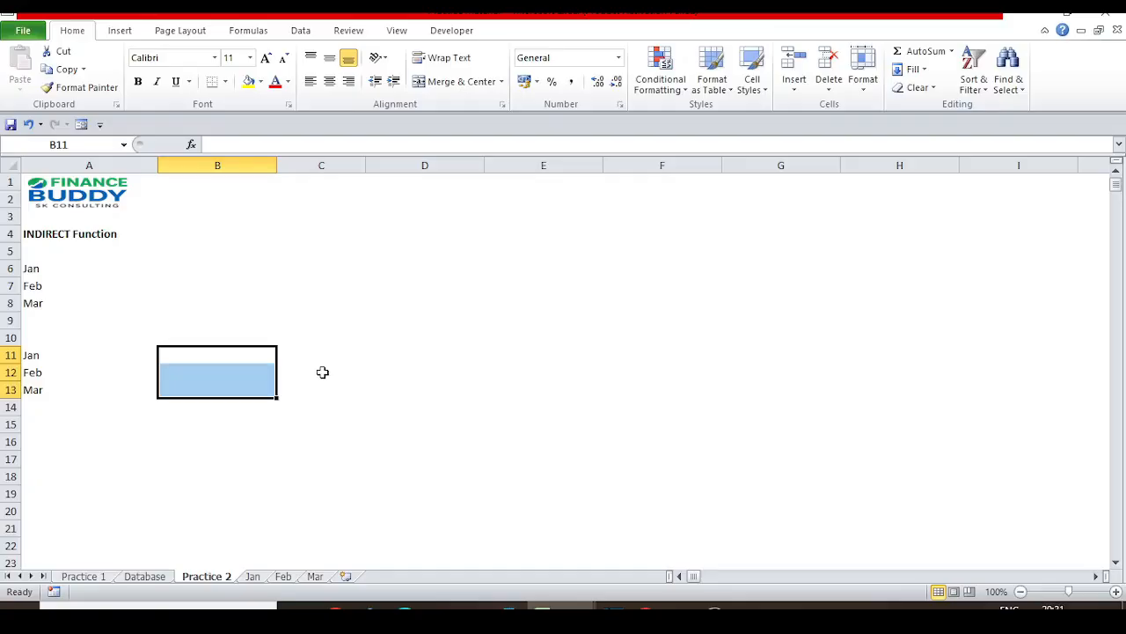
# Step: Check cell C3 on the Jan and Feb sheets and view the Mar sheet's figure for comparison
pyautogui.click(254, 577)
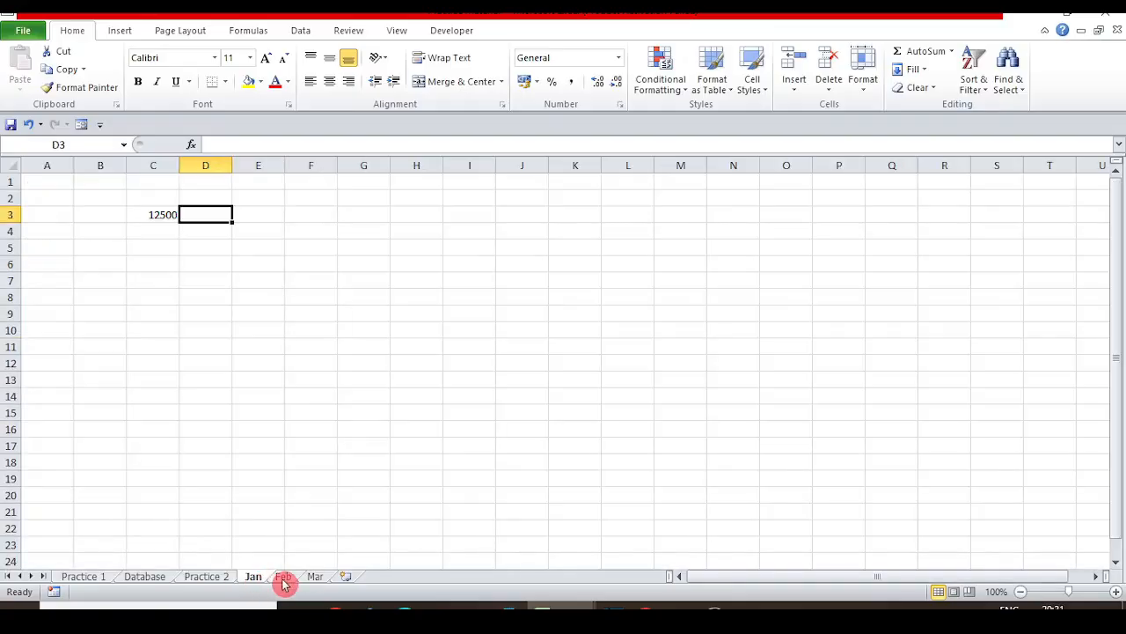
pyautogui.press('Left')
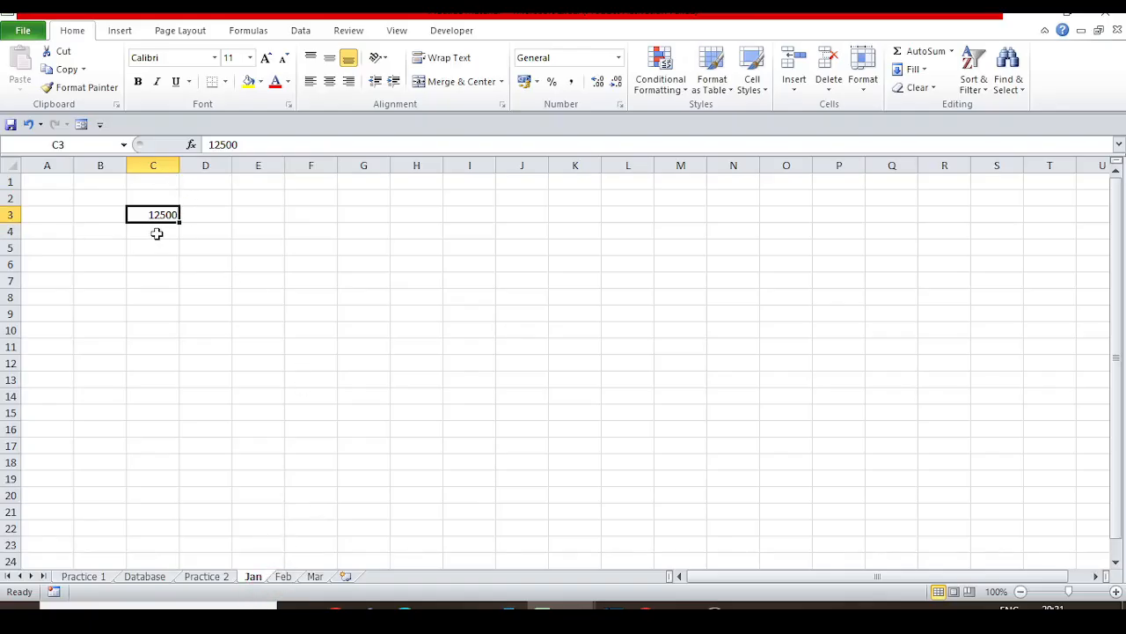
pyautogui.click(282, 577)
pyautogui.press('Left')
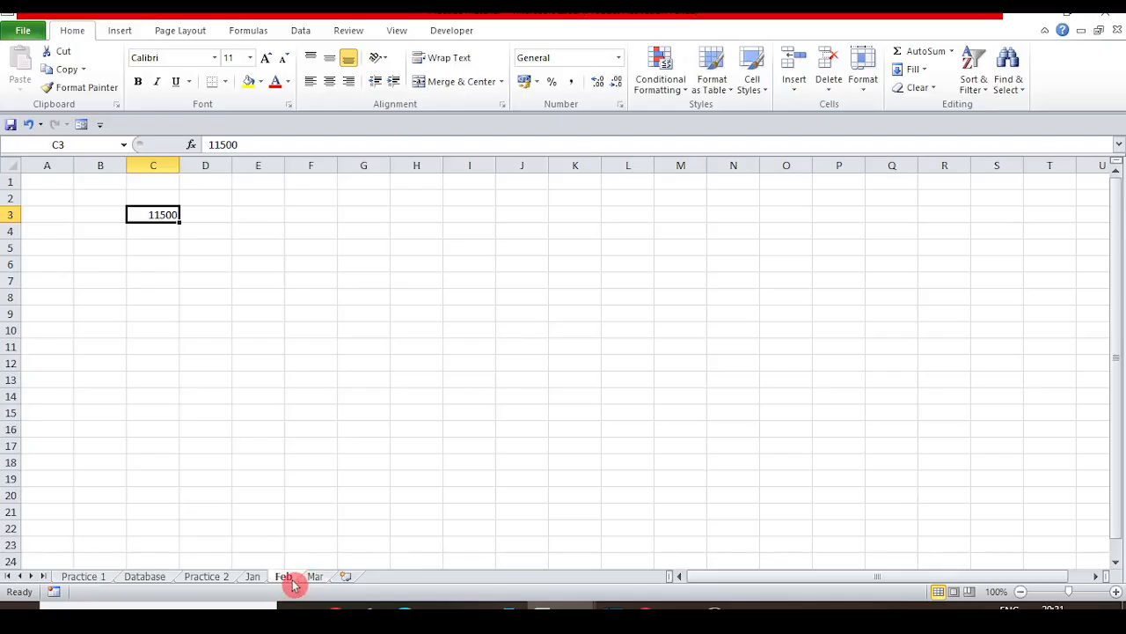
pyautogui.click(315, 577)
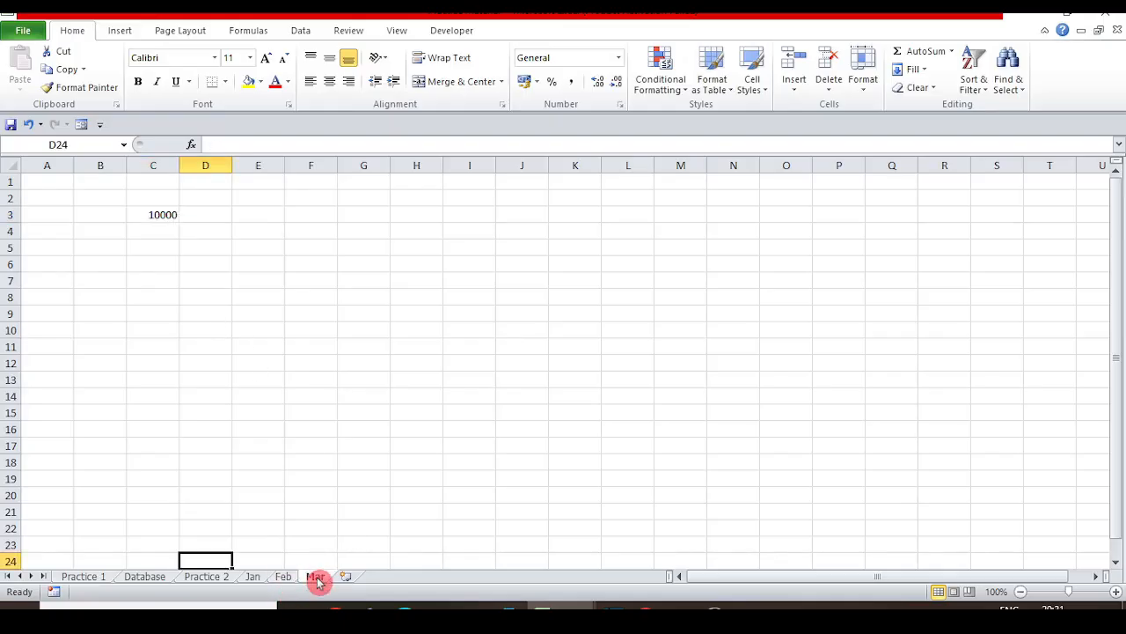
pyautogui.click(285, 578)
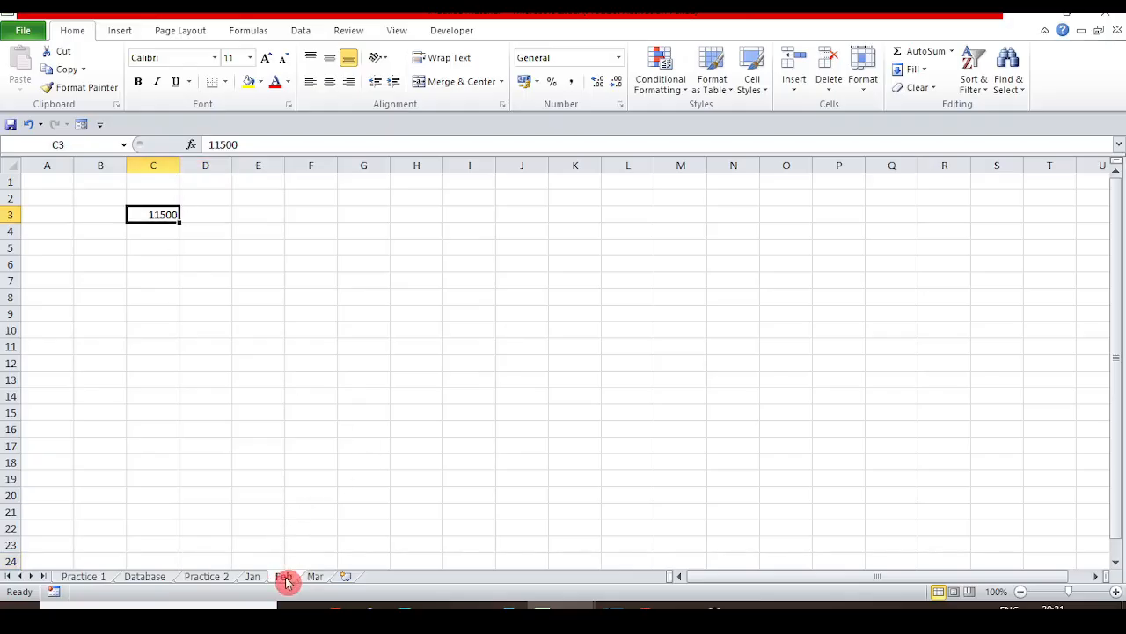
# Step: Copy the value in C3 of the Mar sheet into C3 of the Feb and Jan sheets
pyautogui.click(315, 577)
pyautogui.click(165, 215)
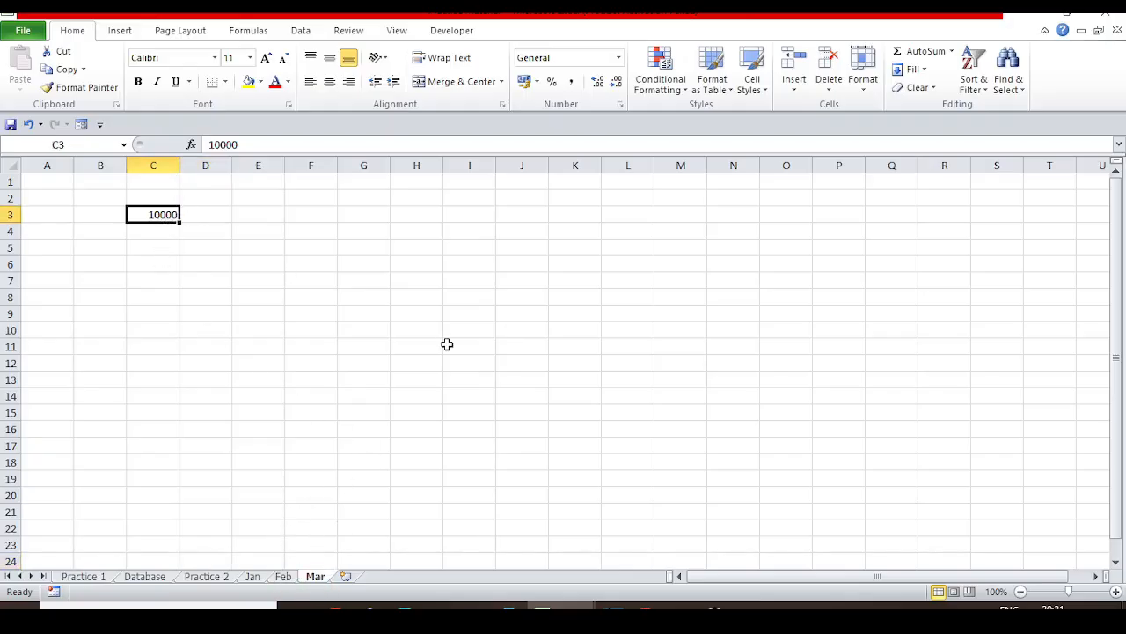
pyautogui.hotkey('ctrl', 'c')
pyautogui.click(286, 578)
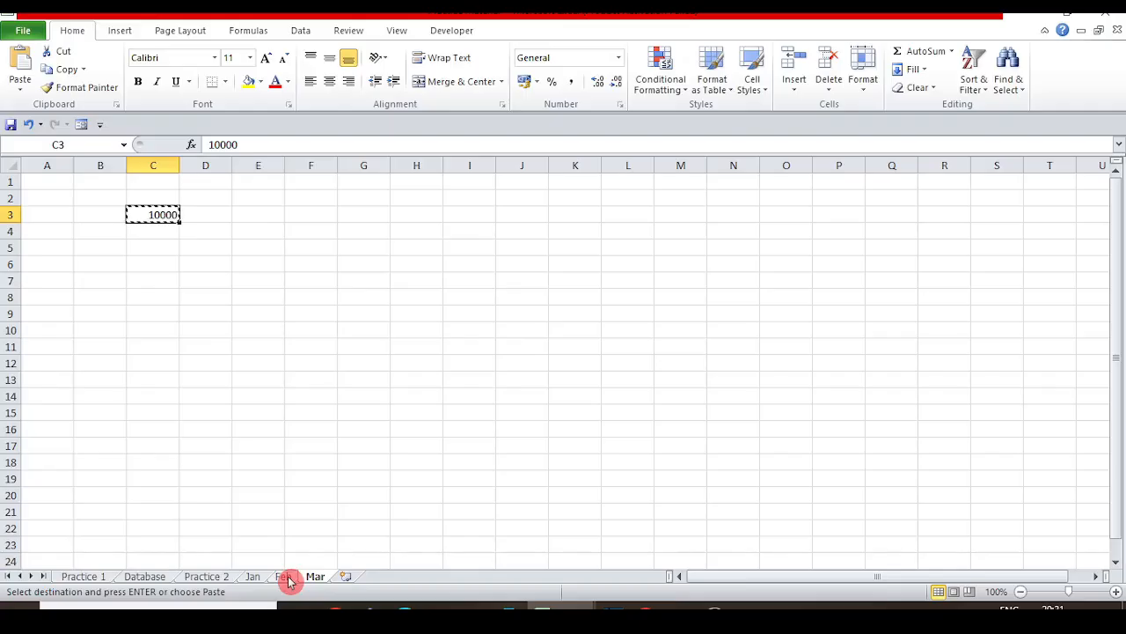
pyautogui.hotkey('ctrl', 'v')
pyautogui.click(253, 576)
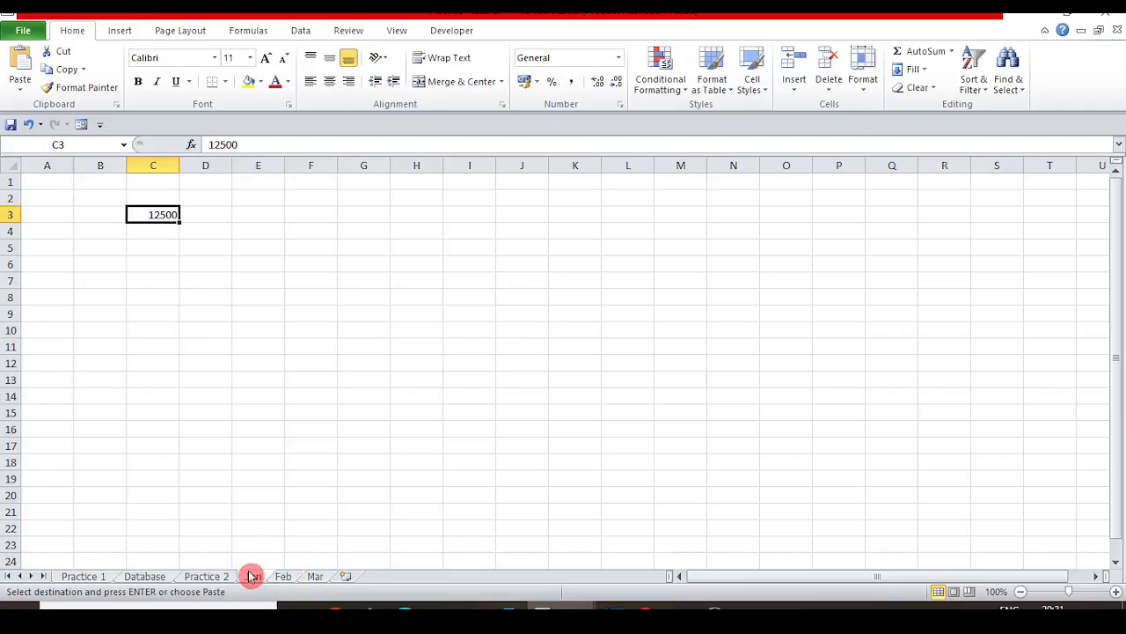
pyautogui.hotkey('ctrl', 'v')
pyautogui.press('Escape')
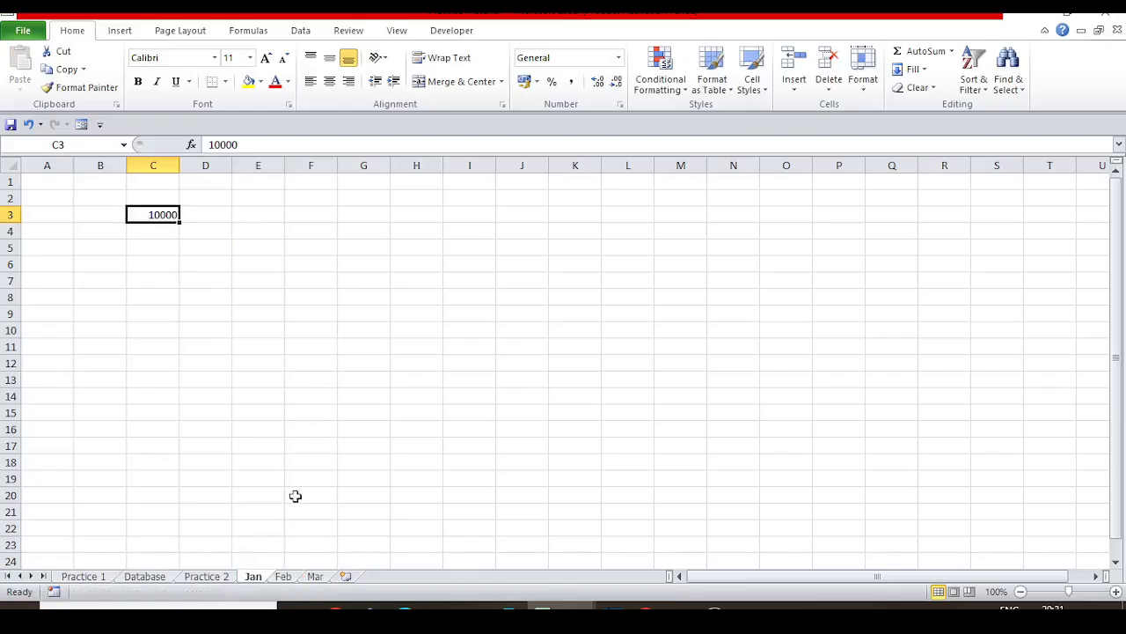
# Step: Add the bold heading "Normal Route" in cell A10 of the Practice 2 sheet, above the second month list
pyautogui.click(216, 581)
pyautogui.press('Up')
pyautogui.press('Up')
pyautogui.press('Up')
pyautogui.press('Up')
pyautogui.press('Down')
pyautogui.press('Down')
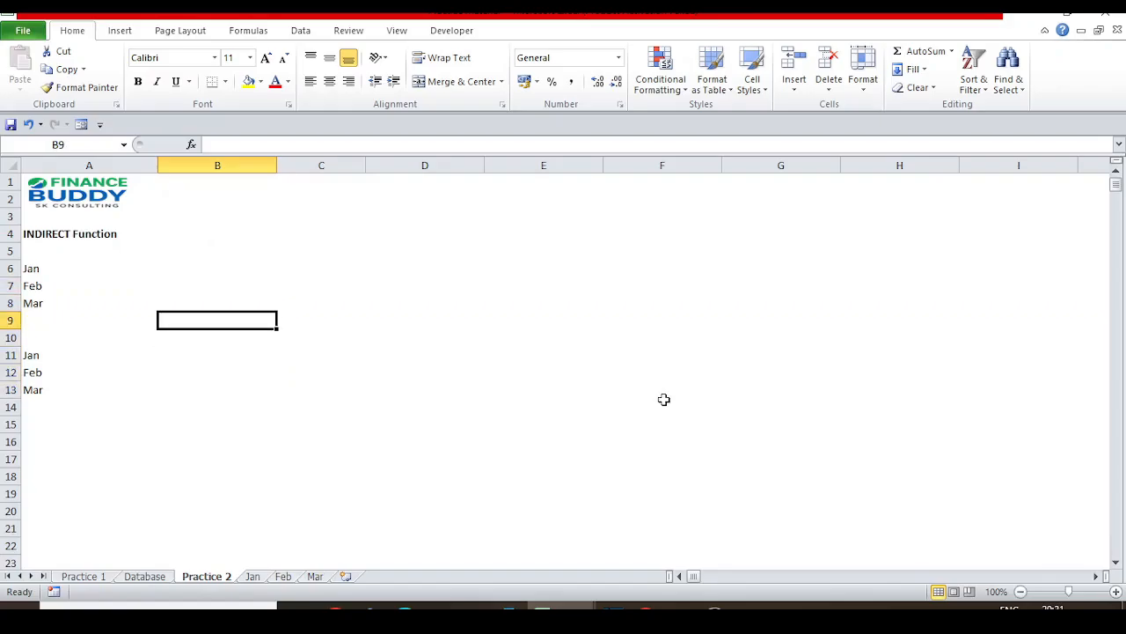
pyautogui.press('Left')
pyautogui.press('Down')
pyautogui.write('Nor')
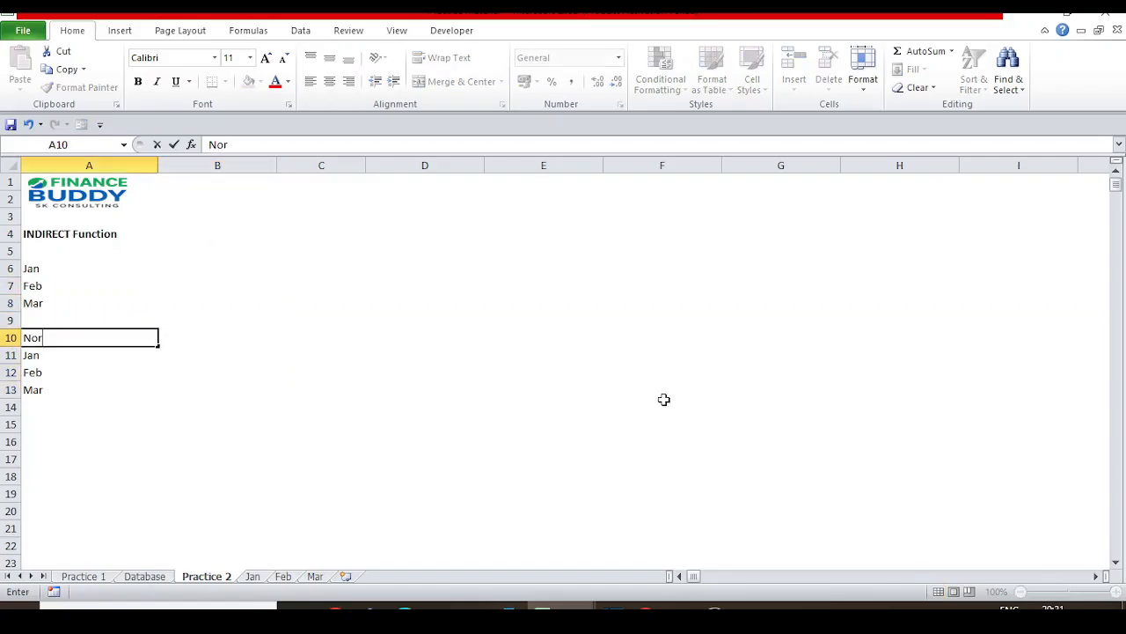
pyautogui.write('mal Route')
pyautogui.press('Return')
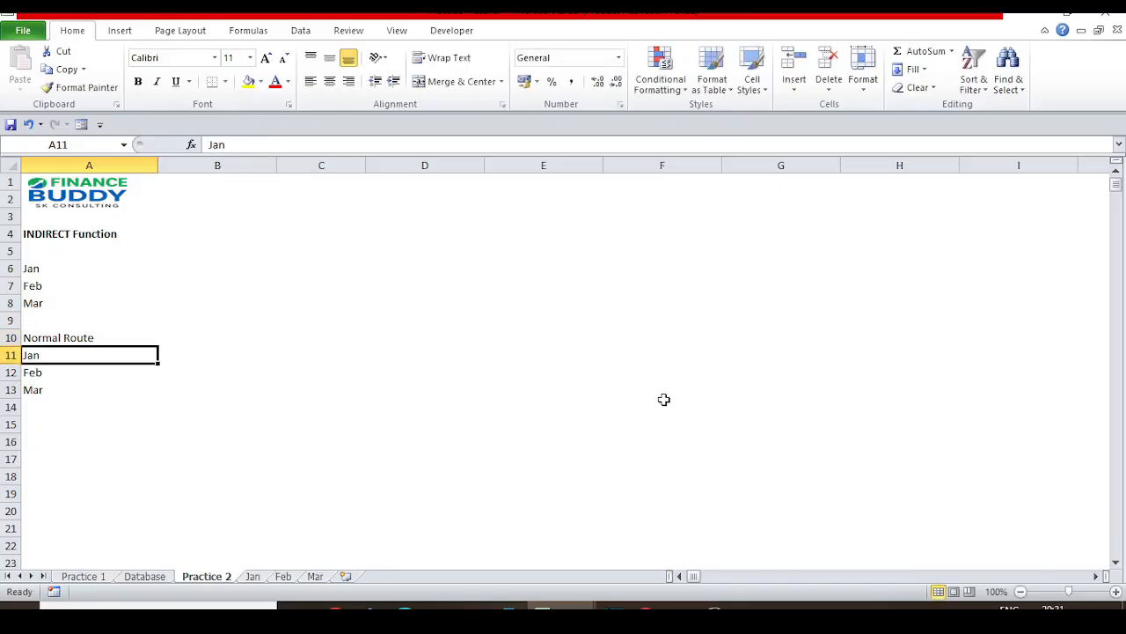
pyautogui.press('Up')
pyautogui.hotkey('ctrl', 'b')
# Step: Link cell B11 beside Jan directly to the January figure with the formula =Jan!C3
pyautogui.press('Down')
pyautogui.press('Right')
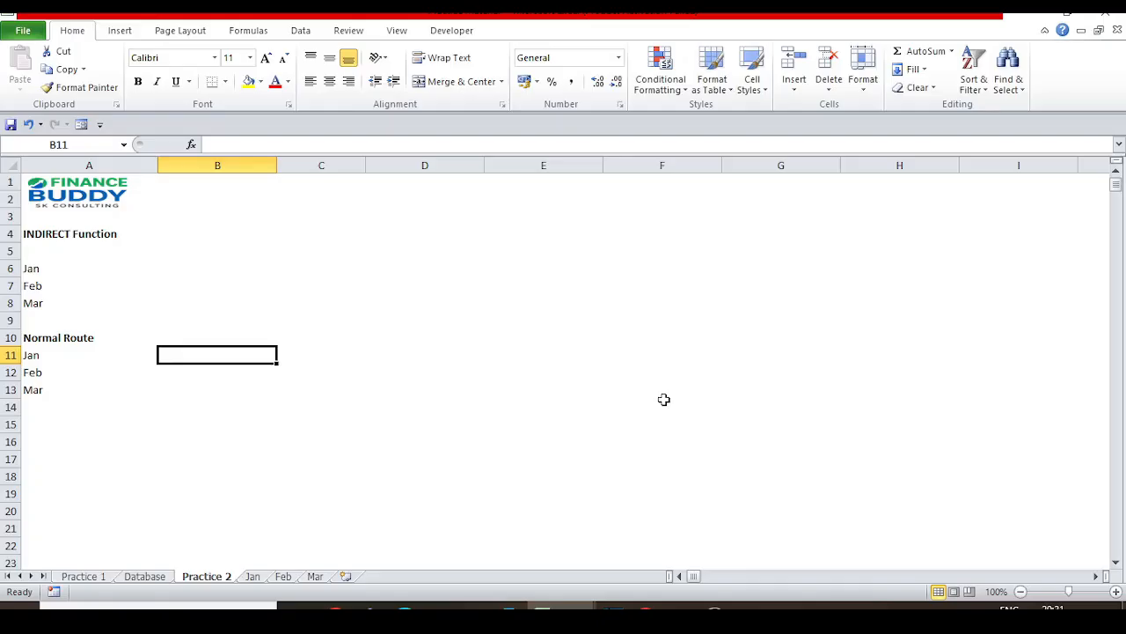
pyautogui.write('=')
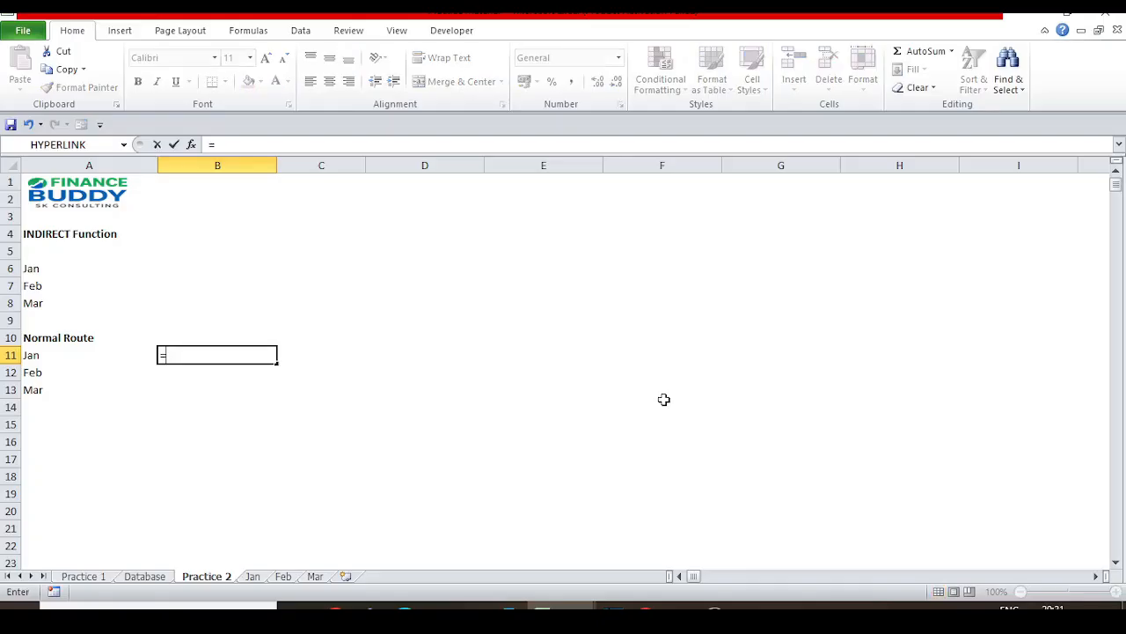
pyautogui.click(260, 575)
pyautogui.click(171, 214)
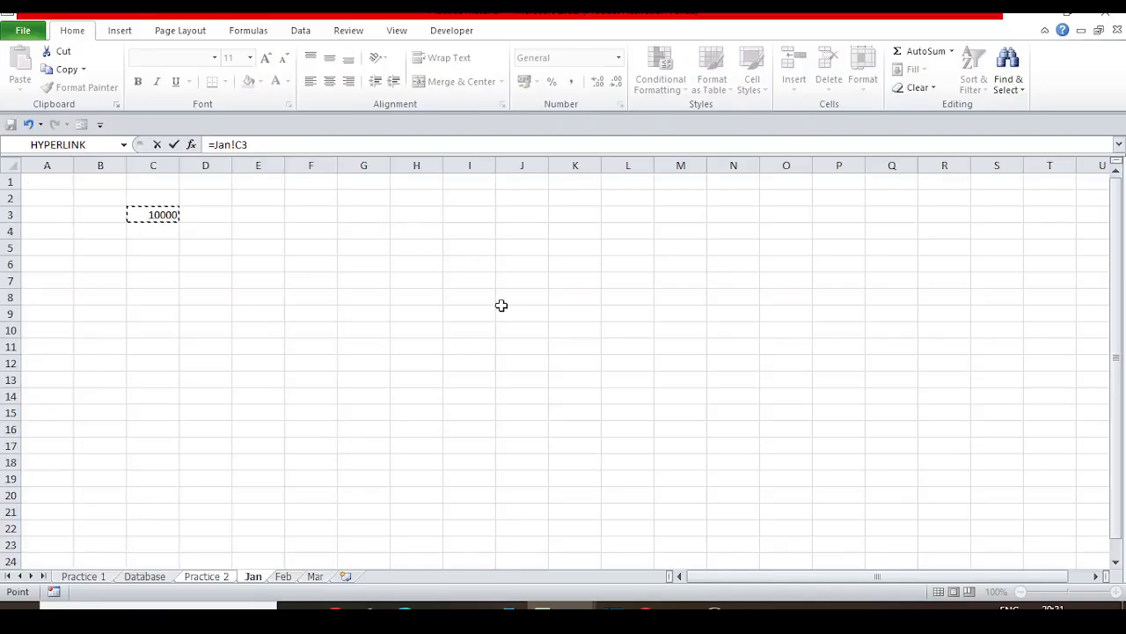
pyautogui.press('Return')
# Step: Link cell B12 beside Feb directly to cell C3 of the Feb sheet
pyautogui.write('=')
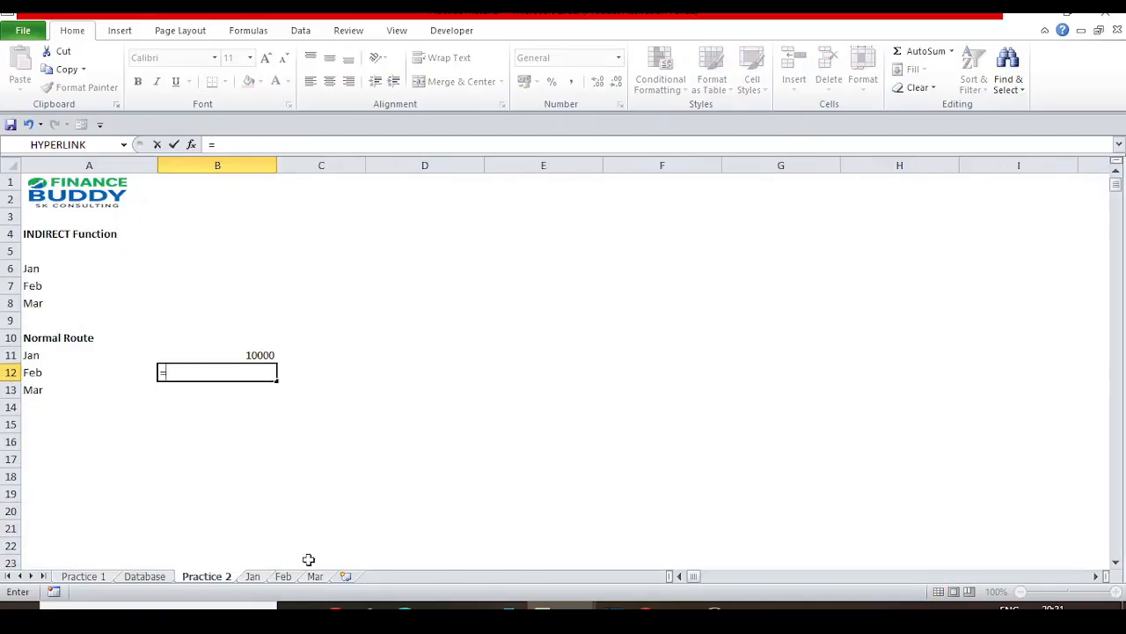
pyautogui.click(283, 575)
pyautogui.click(158, 213)
pyautogui.press('Return')
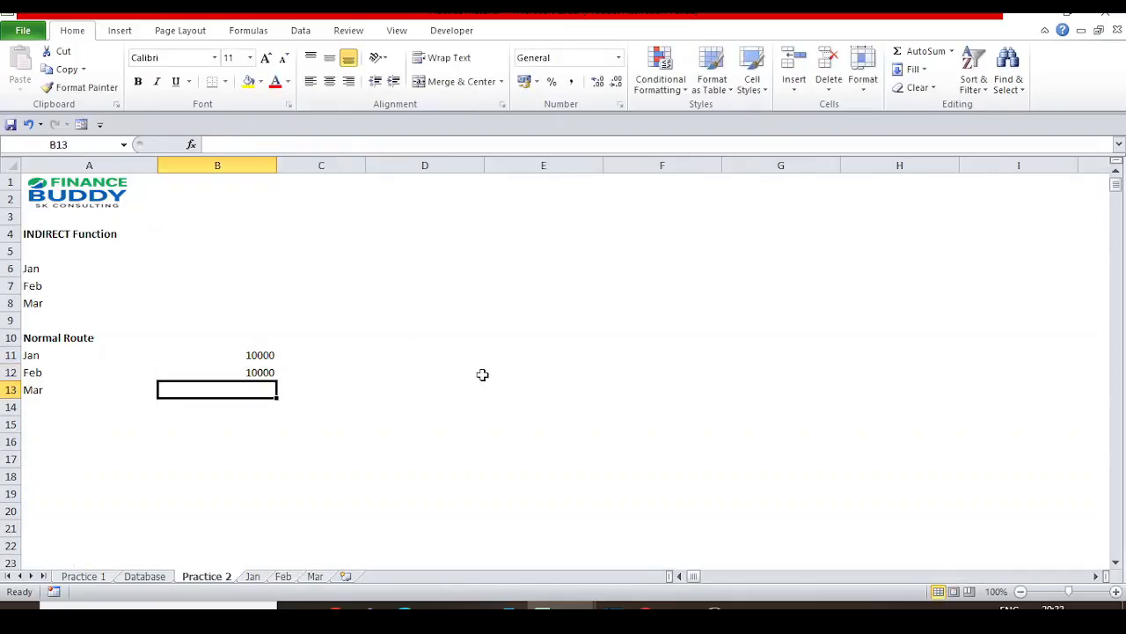
# Step: Link cell B13 beside Mar directly to the March figure with the formula =Mar!C3
pyautogui.write('=')
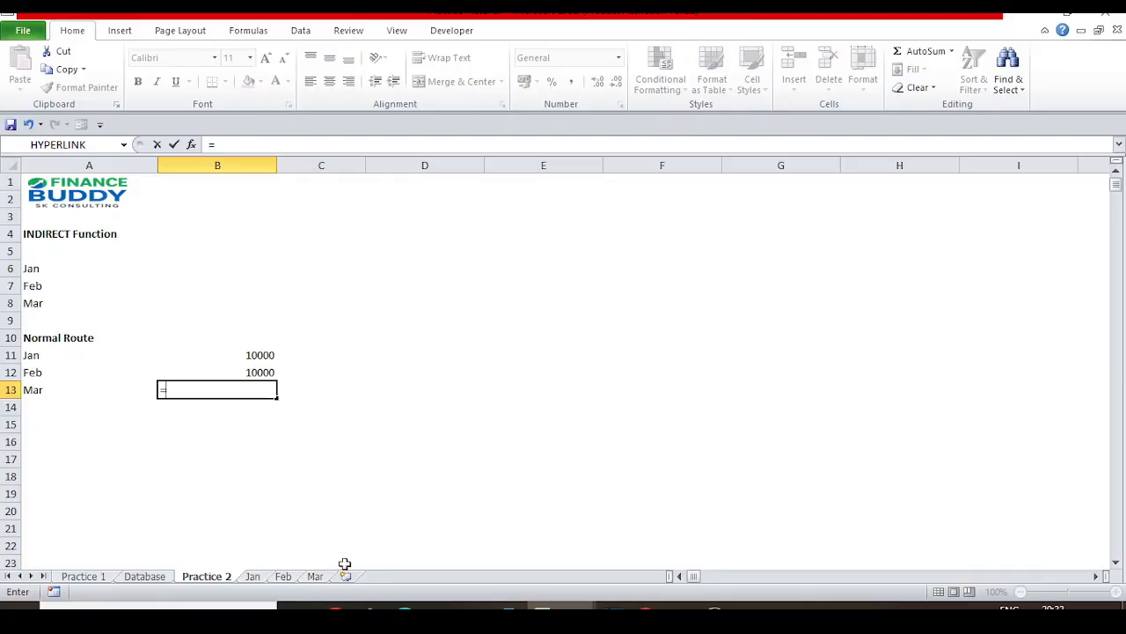
pyautogui.click(316, 577)
pyautogui.click(167, 224)
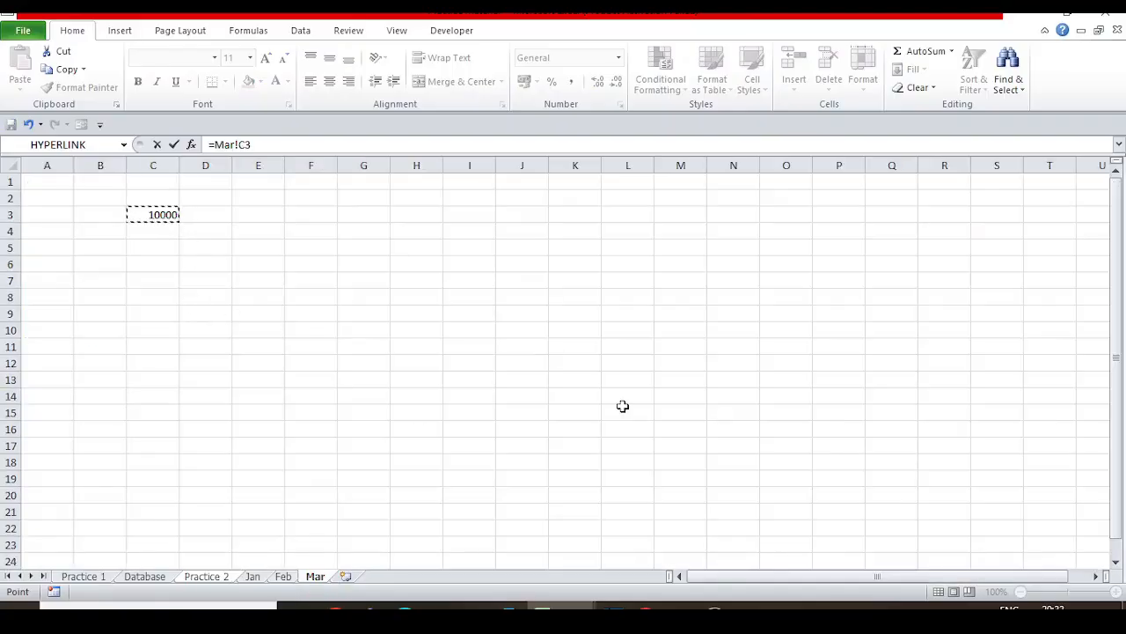
pyautogui.press('Return')
# Step: Review the three linked cells B11:B13 and go back up to the INDIRECT Function section
pyautogui.press('Up')
pyautogui.press('Up')
pyautogui.press('Up')
pyautogui.hotkey('shift', 'Down')
pyautogui.hotkey('shift', 'Down')
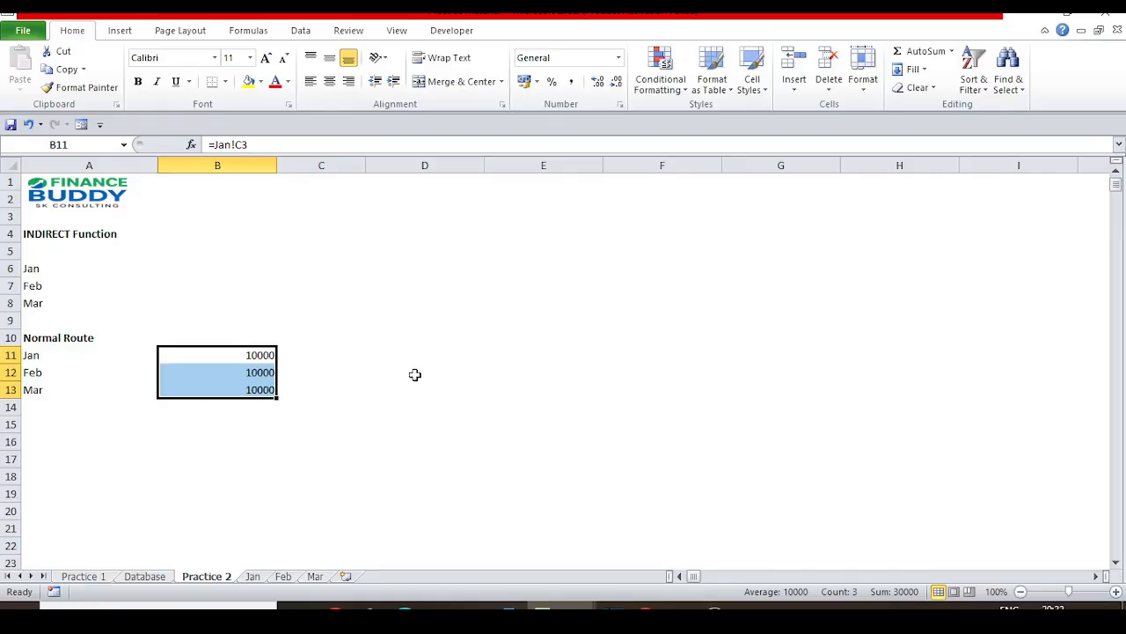
pyautogui.press('Up')
pyautogui.press('Up')
pyautogui.press('Up')
pyautogui.press('Up')
pyautogui.press('Up')
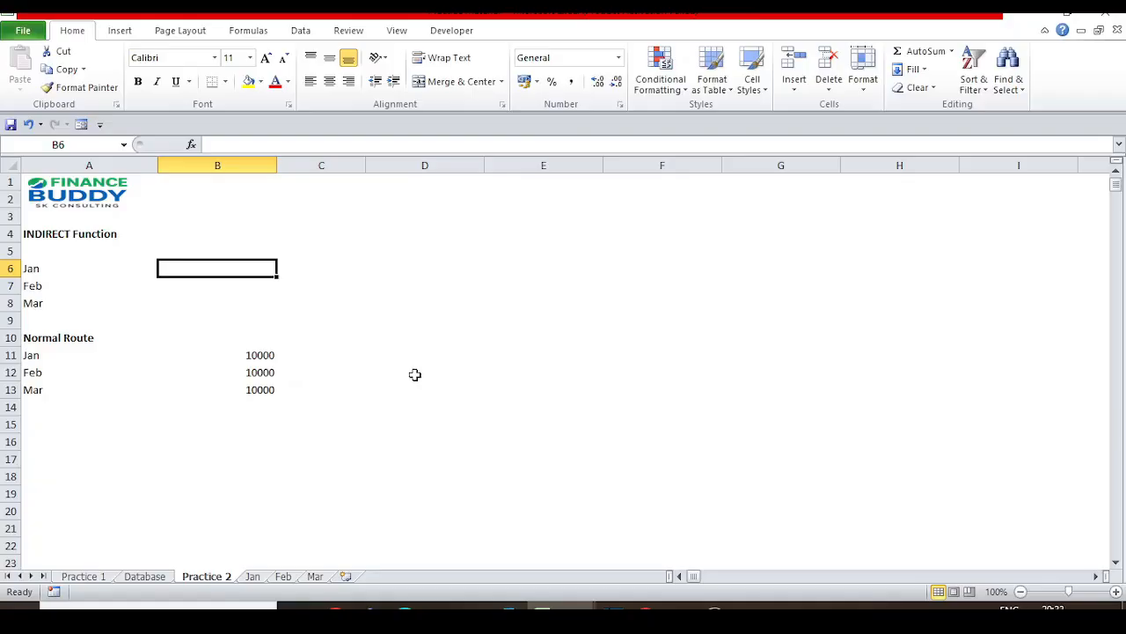
pyautogui.press('Up')
pyautogui.press('Up')
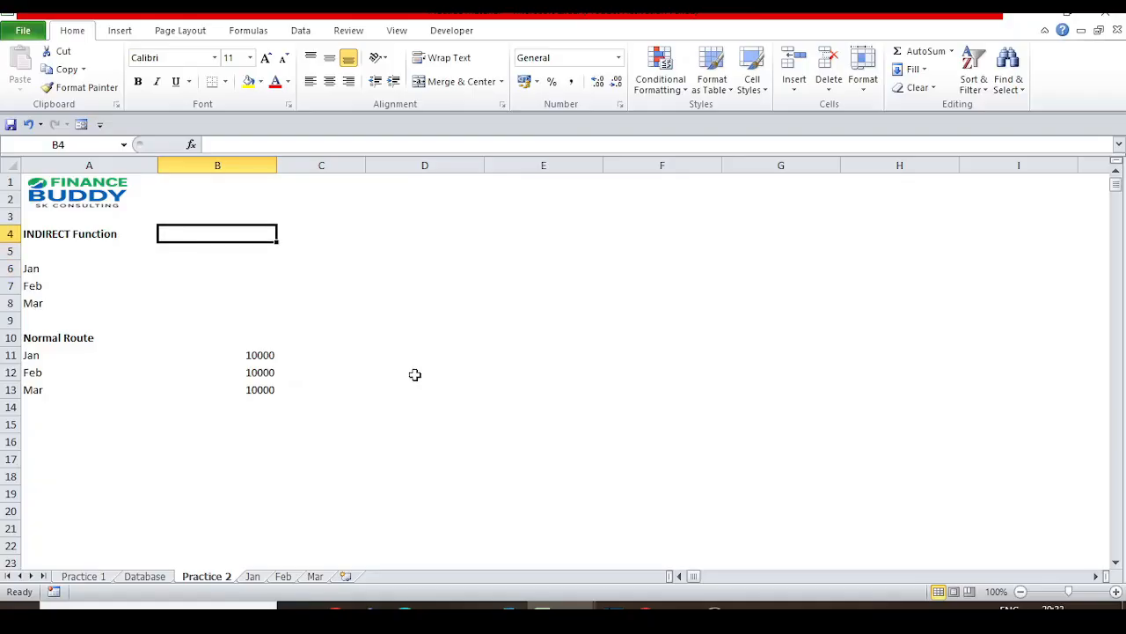
# Step: Check which cell holds the figure on the Jan sheet and enter the text C3 in D4 of Practice 2
pyautogui.click(252, 576)
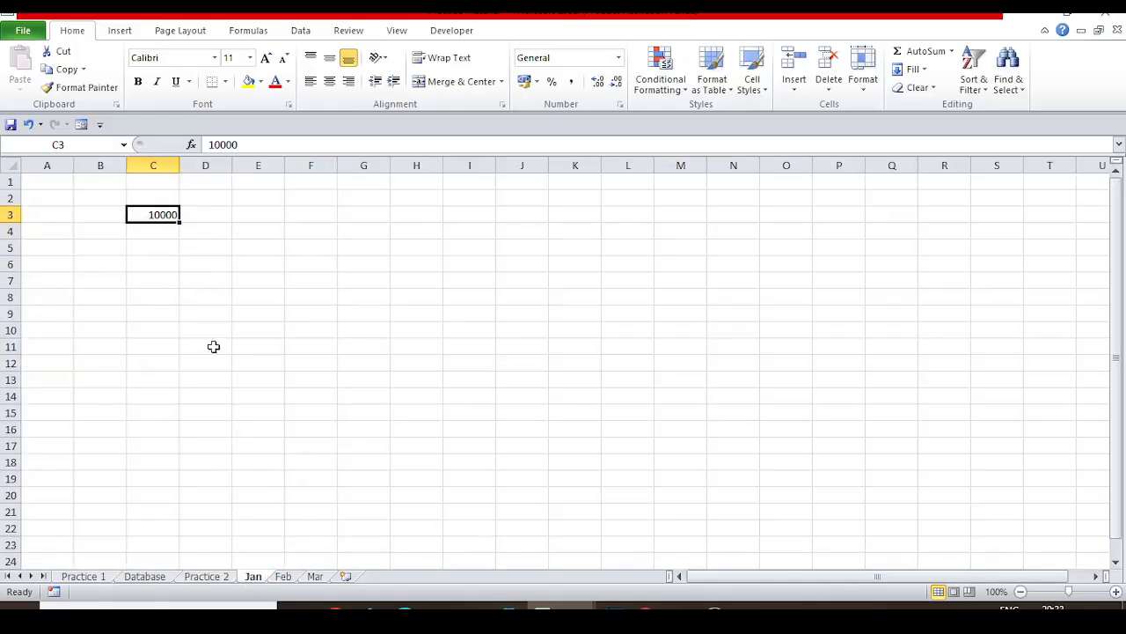
pyautogui.click(207, 576)
pyautogui.press('Right')
pyautogui.press('Right')
pyautogui.press('Up')
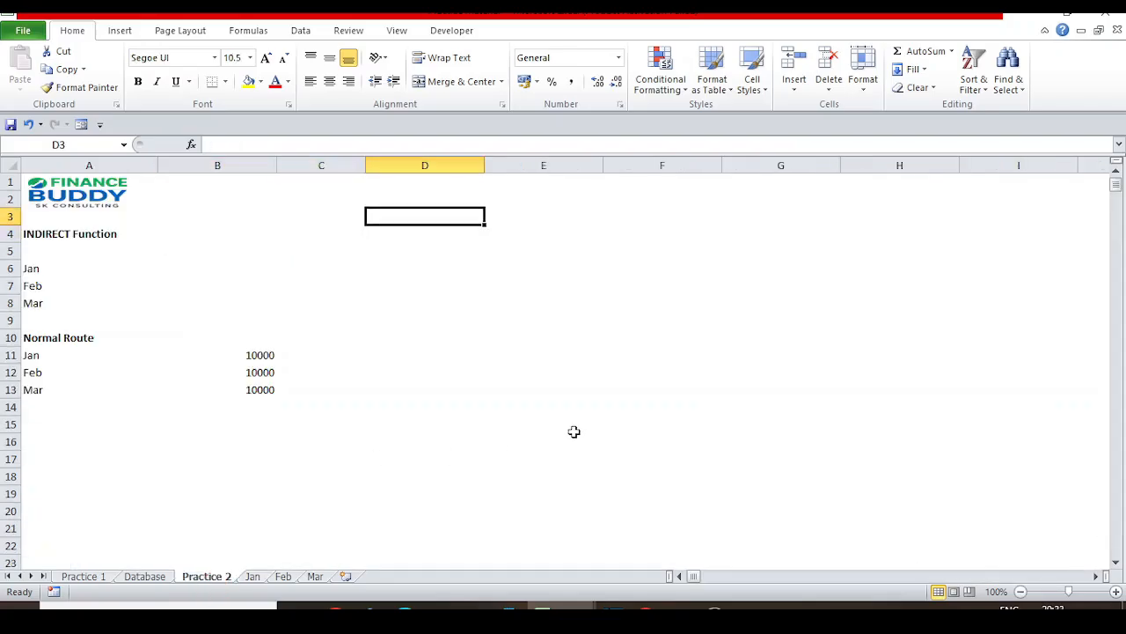
pyautogui.press('Down')
pyautogui.write('C3')
pyautogui.press('Return')
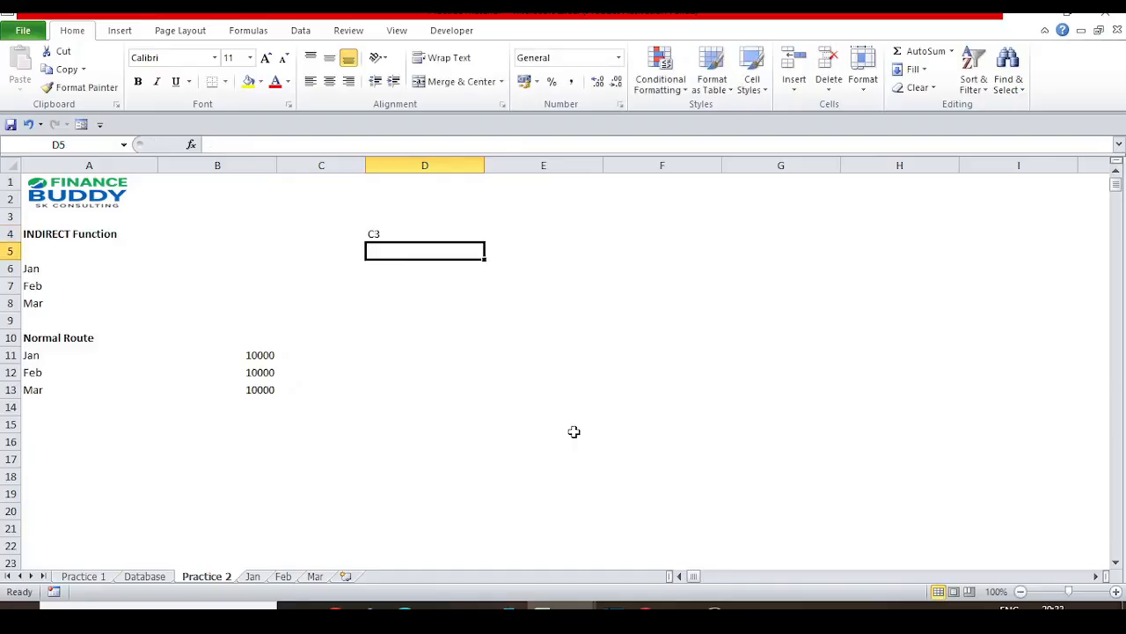
# Step: Enter the plain reference formula =D4 in cell D6
pyautogui.press('Down')
pyautogui.write('=')
pyautogui.press('Up')
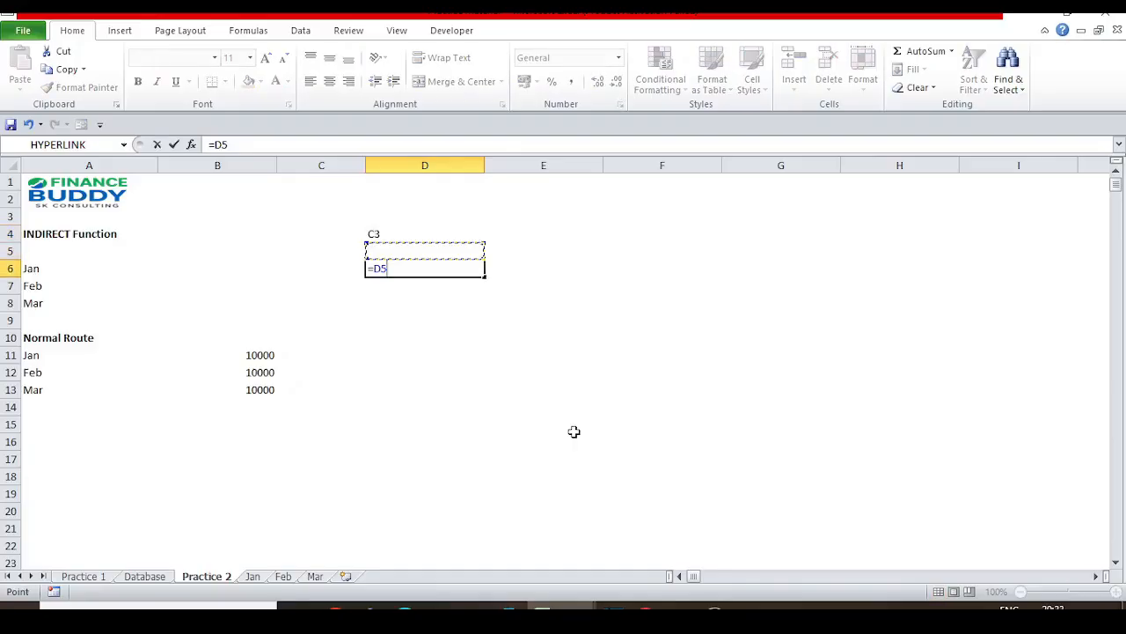
pyautogui.press('Up')
pyautogui.hotkey('ctrl', 'Return')
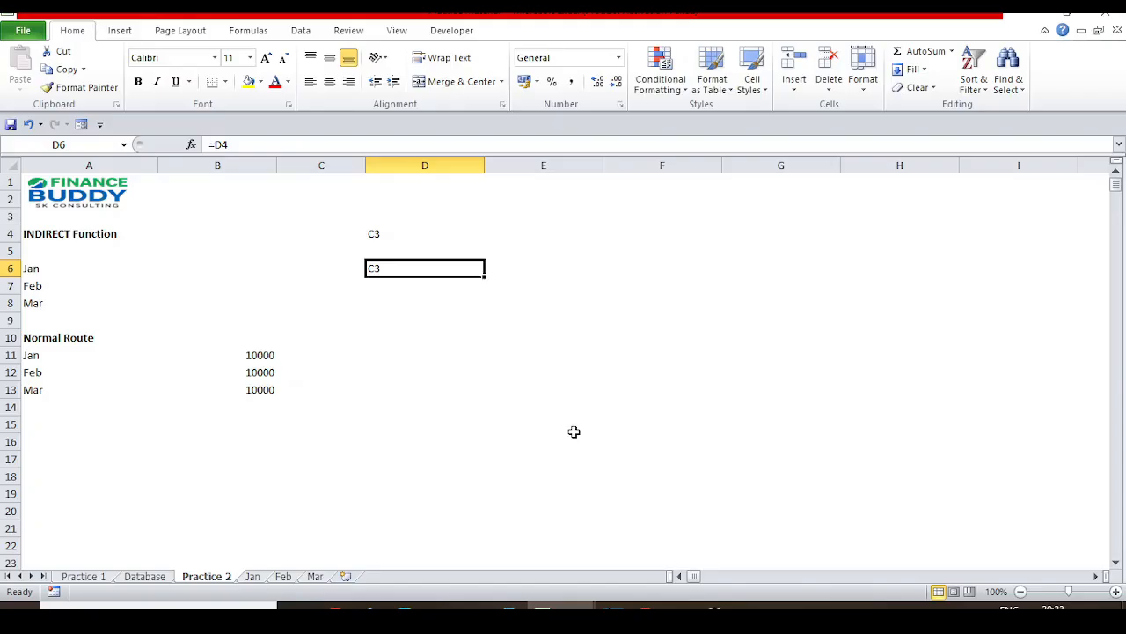
# Step: Inspect the formula in cell D6 and the cell it refers to without changing it
pyautogui.press('F2')
pyautogui.press('Escape')
pyautogui.press('F2')
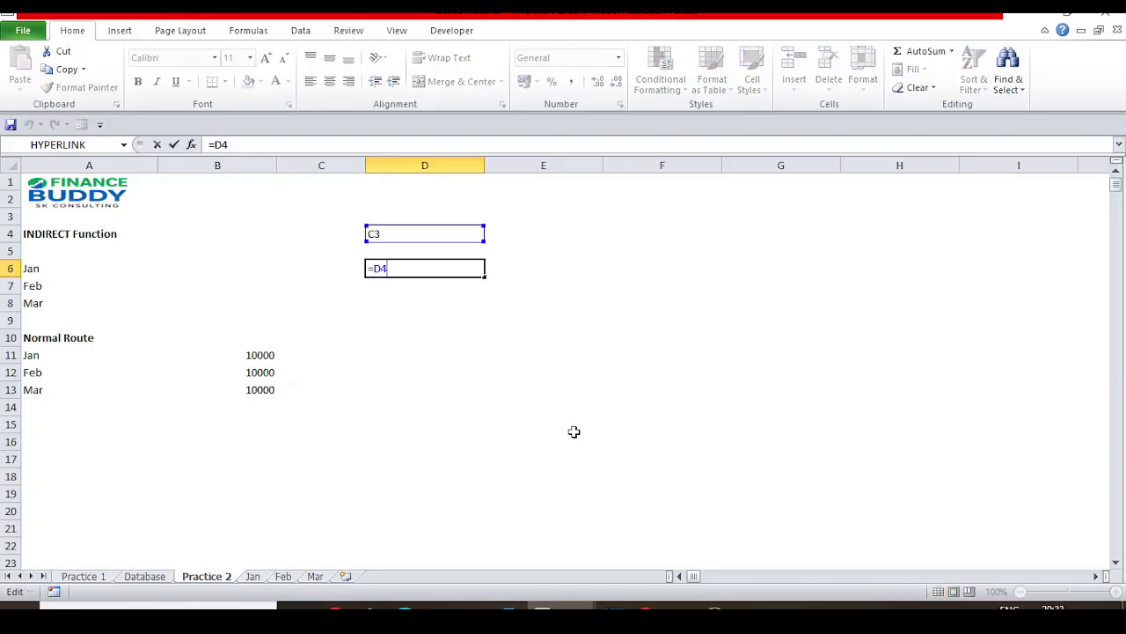
pyautogui.press('Escape')
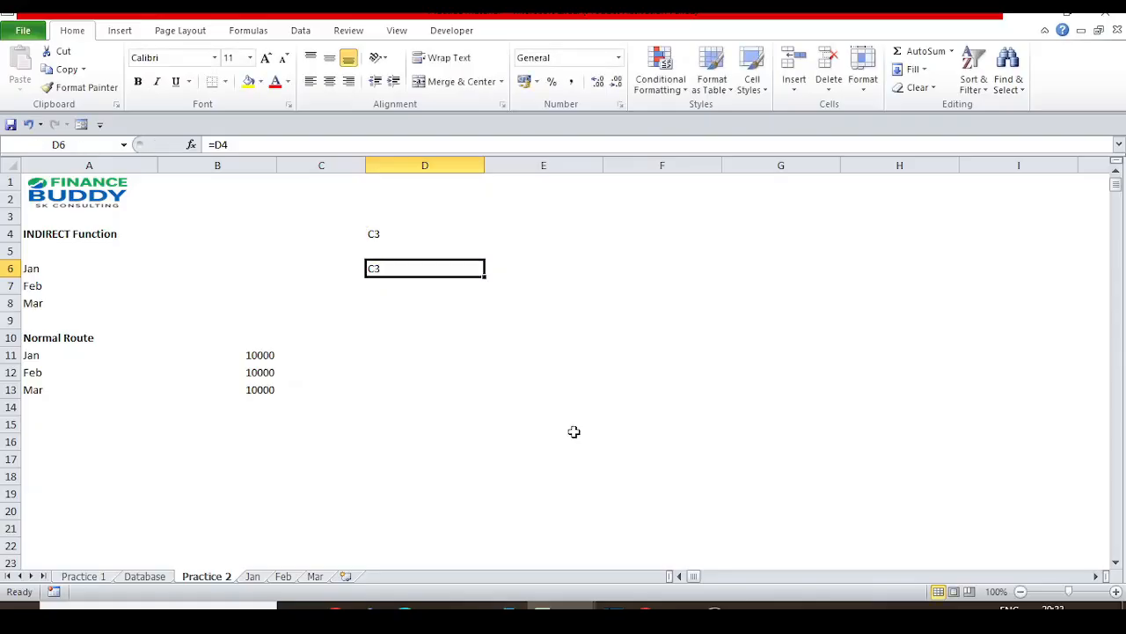
pyautogui.press('Down')
pyautogui.press('Up')
pyautogui.press('Down')
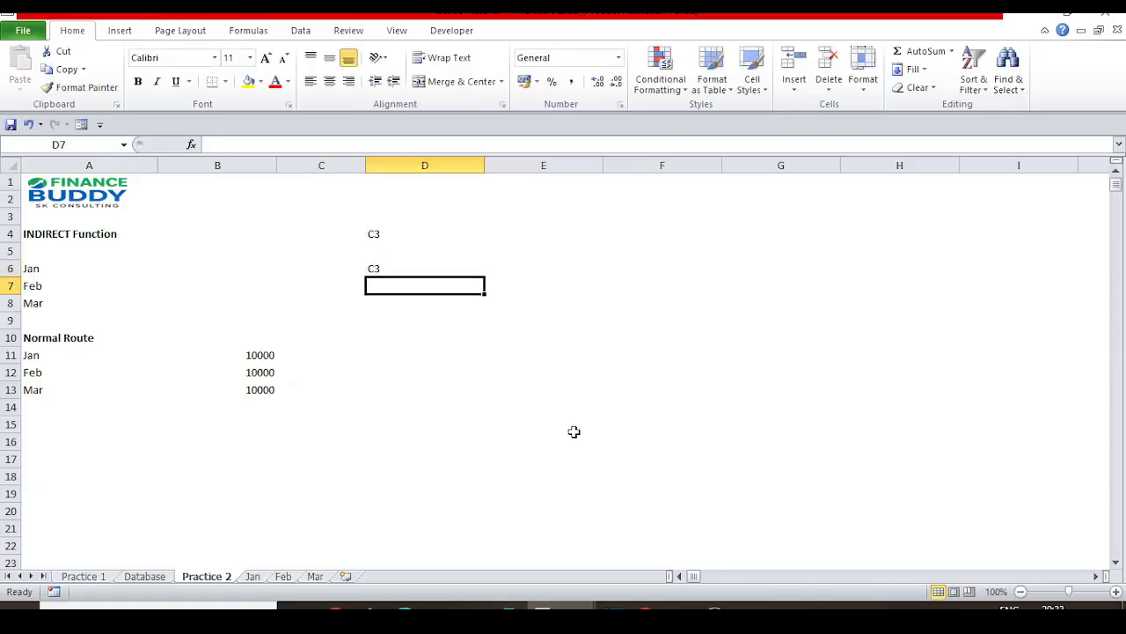
# Step: Clear the trial entries from cells D4:D6 on the Practice 2 sheet
pyautogui.press('Up')
pyautogui.press('Up')
pyautogui.press('Up')
pyautogui.hotkey('shift', 'Down')
pyautogui.hotkey('shift', 'Down')
pyautogui.press('Delete')
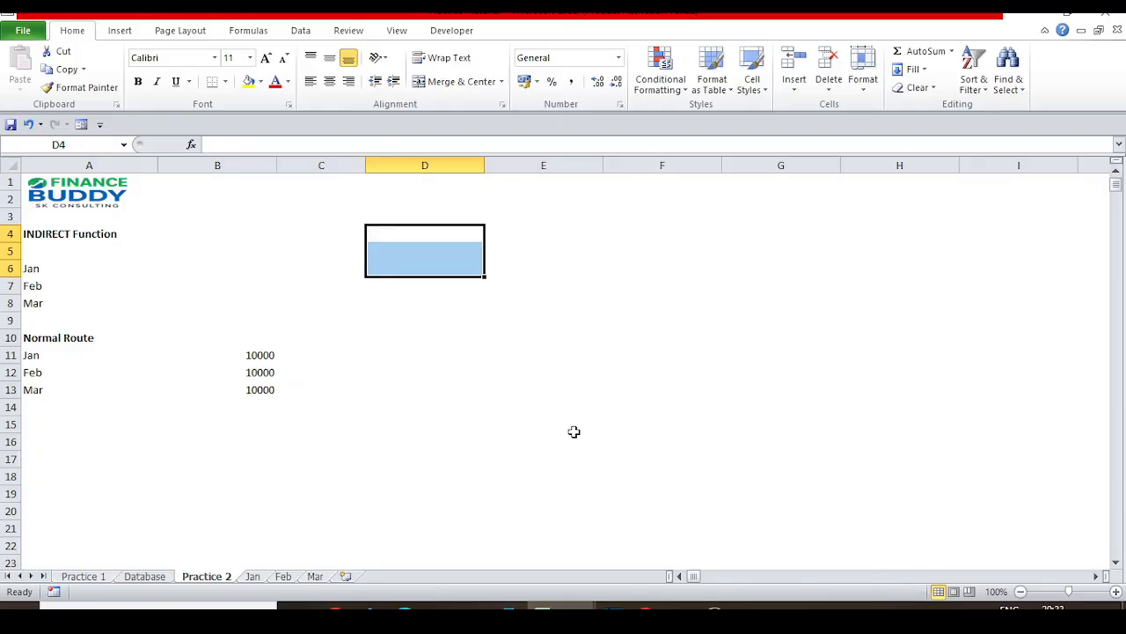
# Step: Enter the formula =INDIRECT(A6&"!C3") in cell B6 beside Jan in the INDIRECT Function section
pyautogui.press('Left')
pyautogui.press('Left')
pyautogui.press('Down')
pyautogui.press('Down')
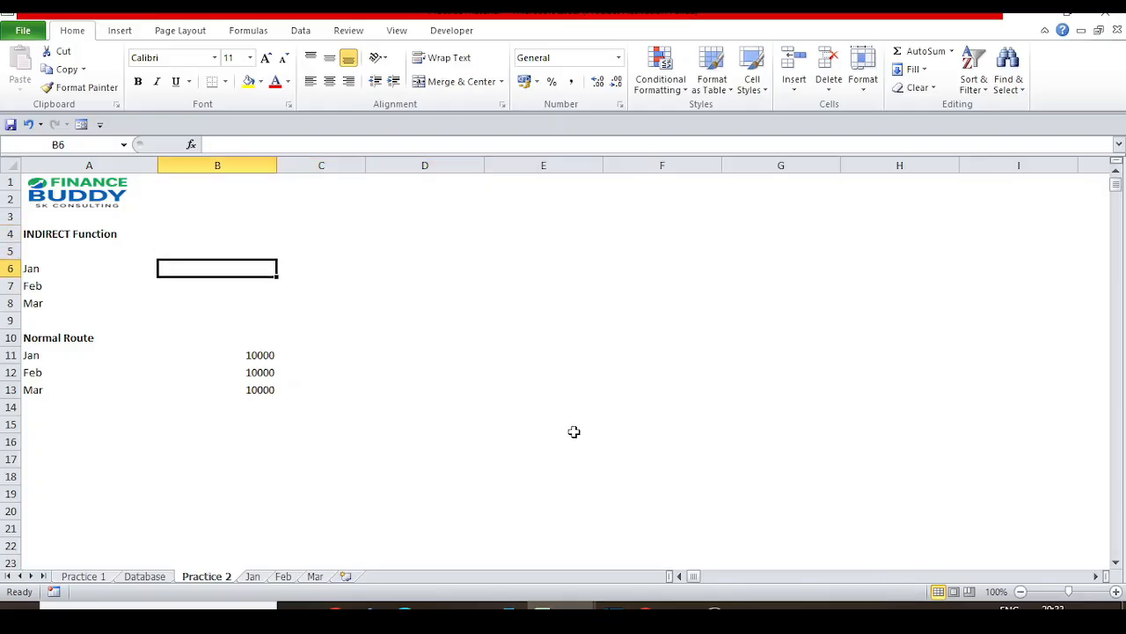
pyautogui.write('=')
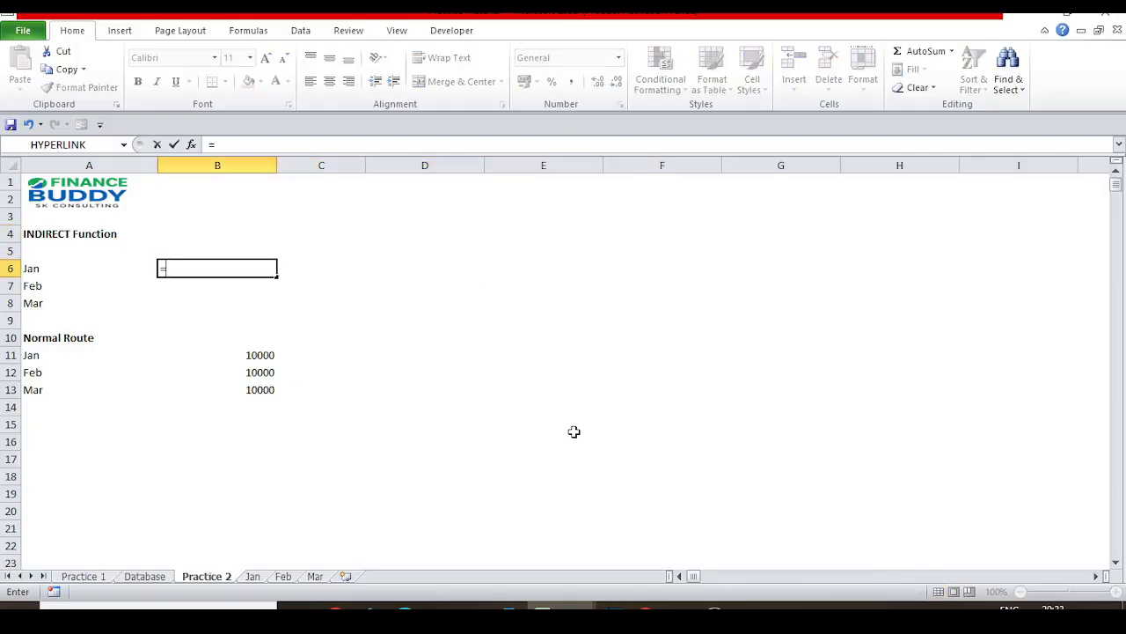
pyautogui.write('indi')
pyautogui.press('Tab')
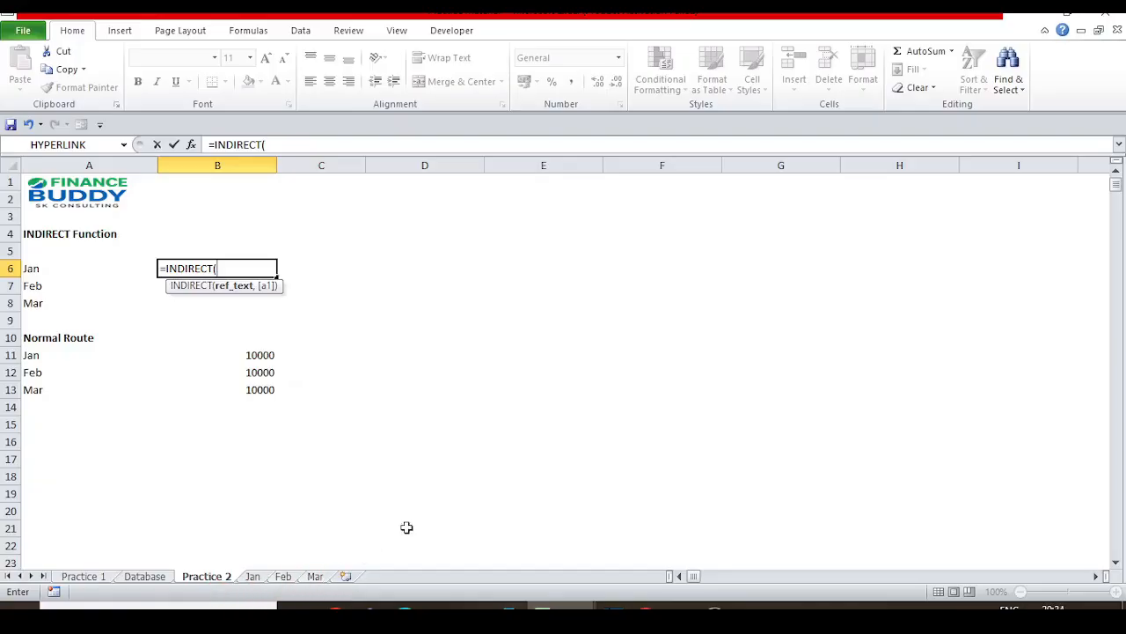
pyautogui.click(33, 269)
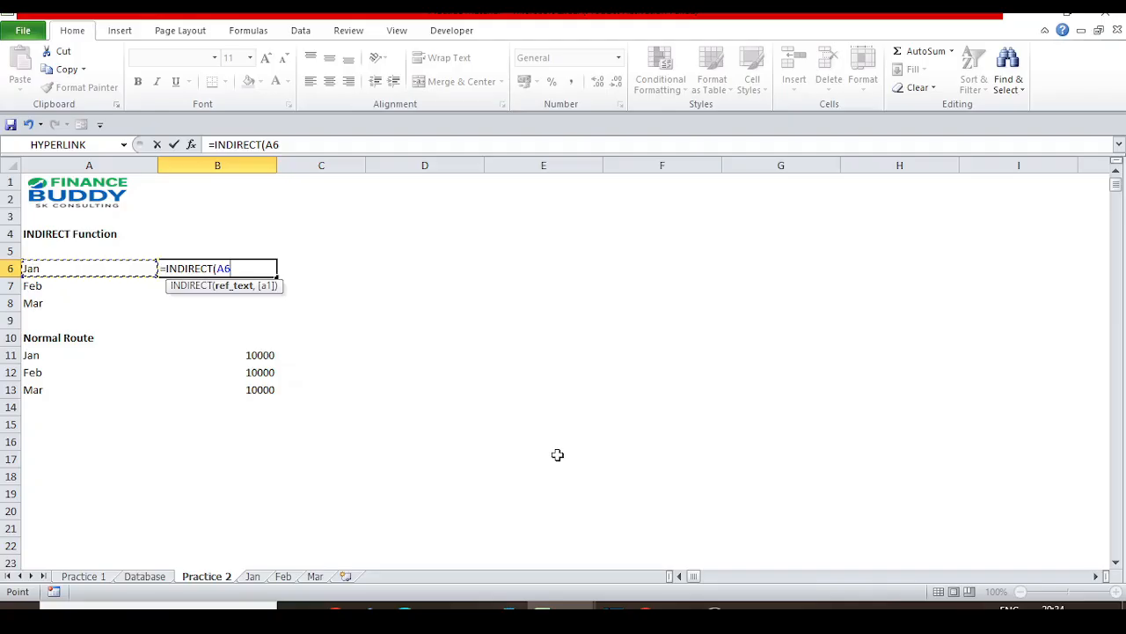
pyautogui.write('&"!C3")')
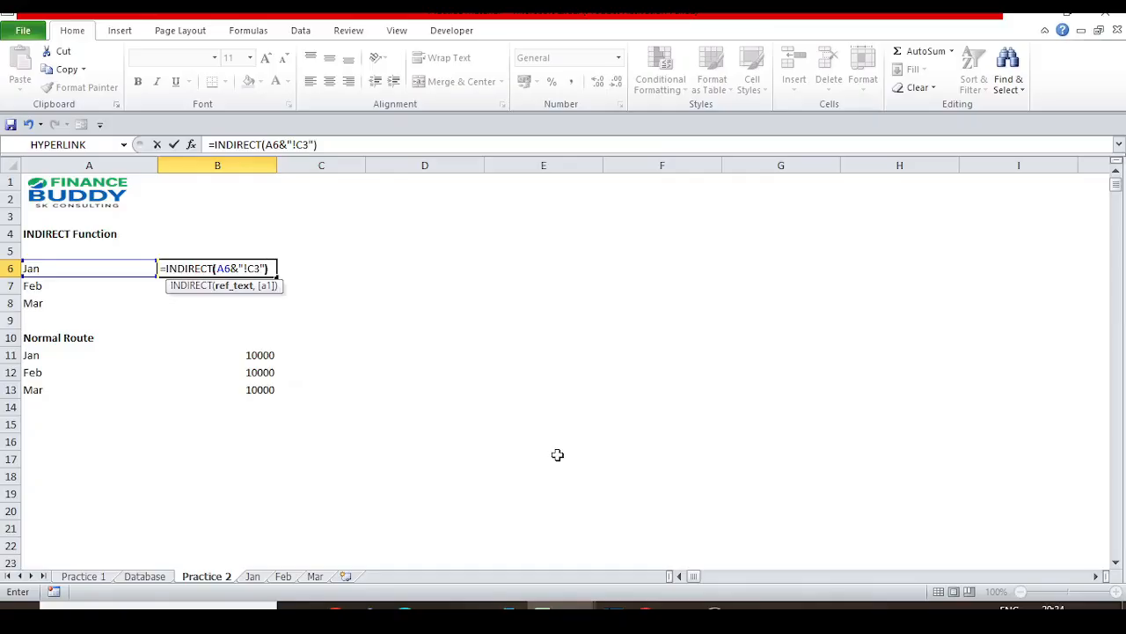
pyautogui.press('Return')
# Step: Copy the INDIRECT formula from B6 down to B8 and check how its row reference adjusts
pyautogui.press('Up')
pyautogui.hotkey('ctrl', 'c')
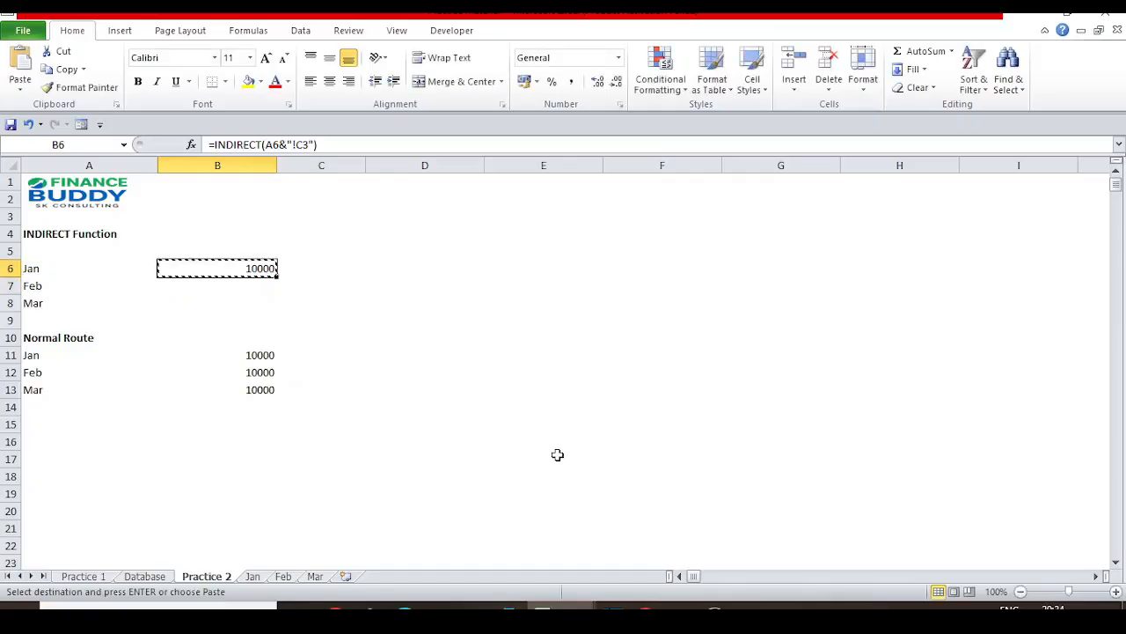
pyautogui.hotkey('shift', 'Down')
pyautogui.hotkey('shift', 'Down')
pyautogui.press('Return')
pyautogui.press('Up')
pyautogui.press('Down')
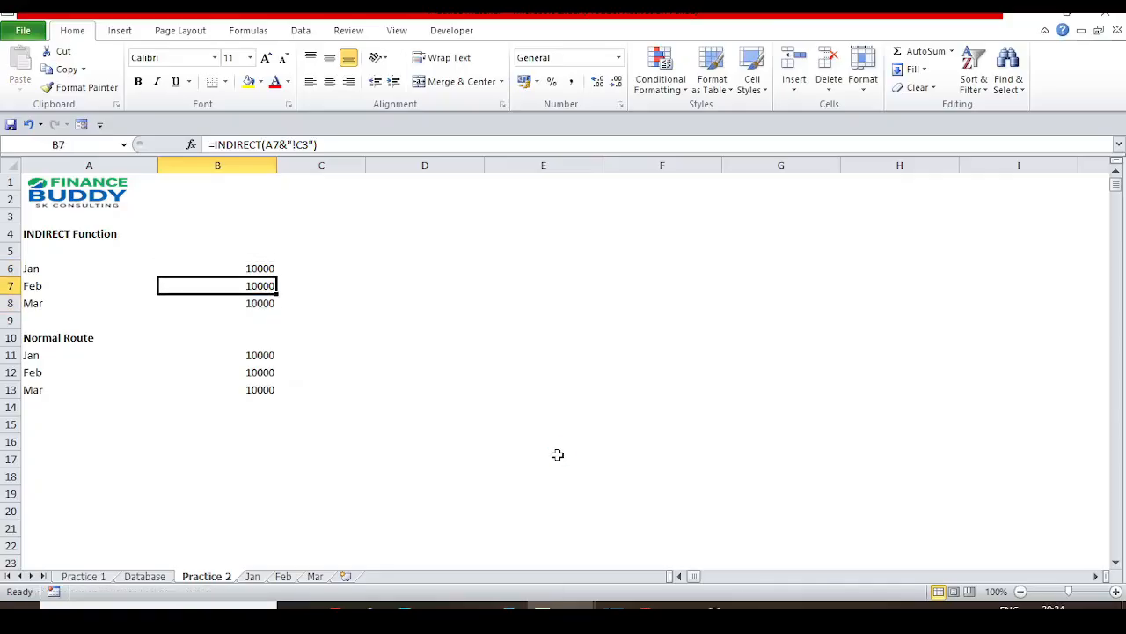
pyautogui.press('Up')
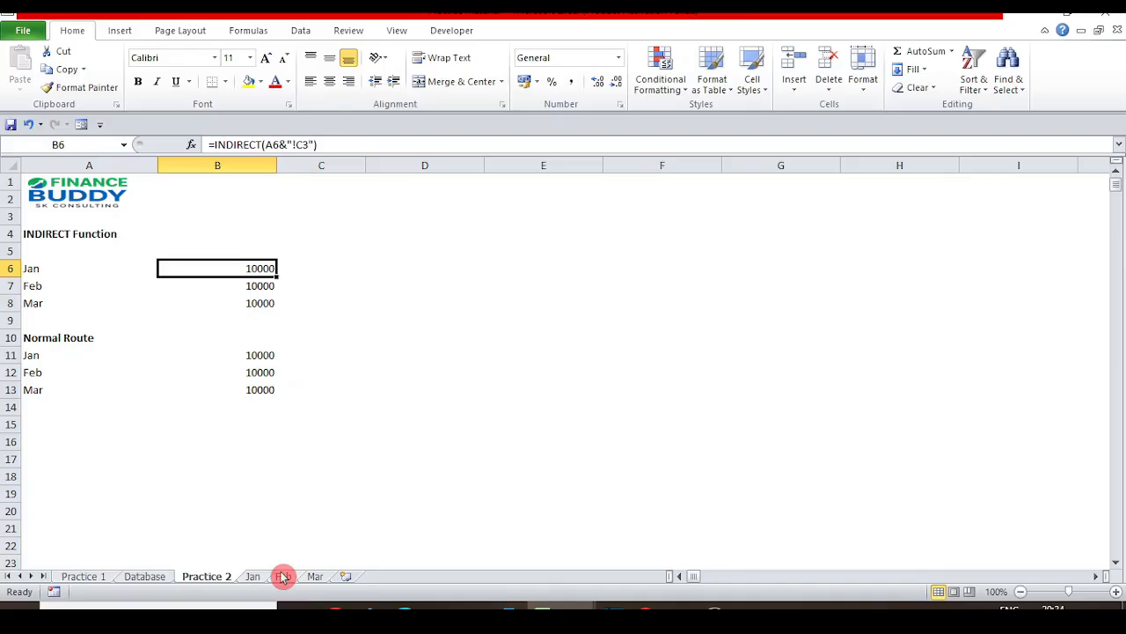
pyautogui.press('Down')
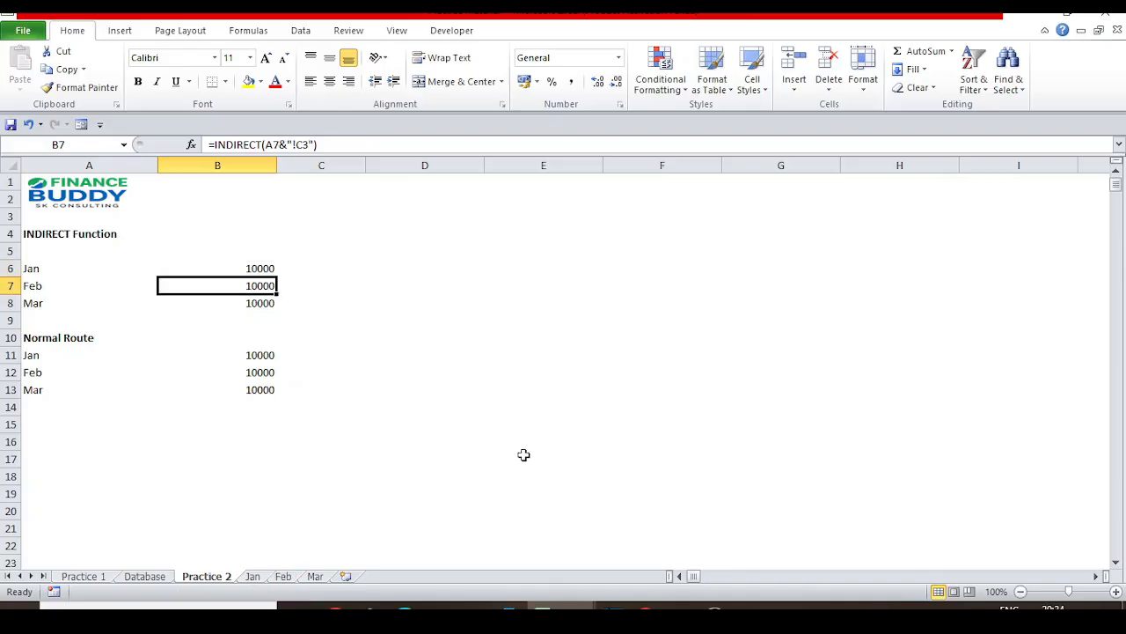
# Step: Look over the month sheets and change cell C3 on the Feb sheet to 11500
pyautogui.click(256, 578)
pyautogui.click(293, 577)
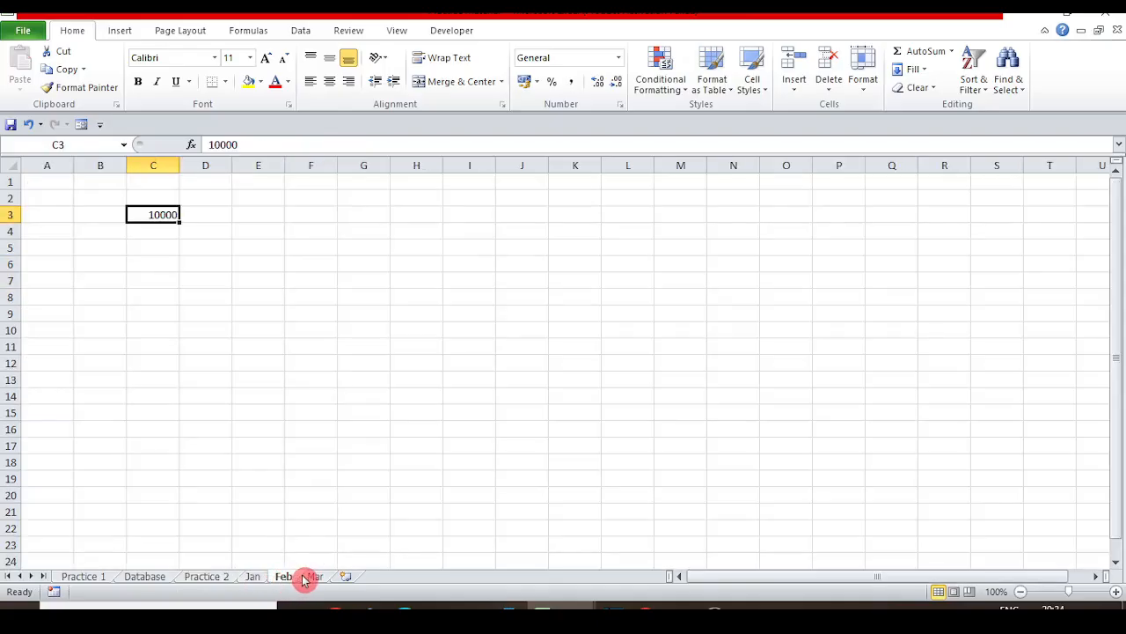
pyautogui.click(258, 577)
pyautogui.click(290, 578)
pyautogui.write('11500')
pyautogui.press('Tab')
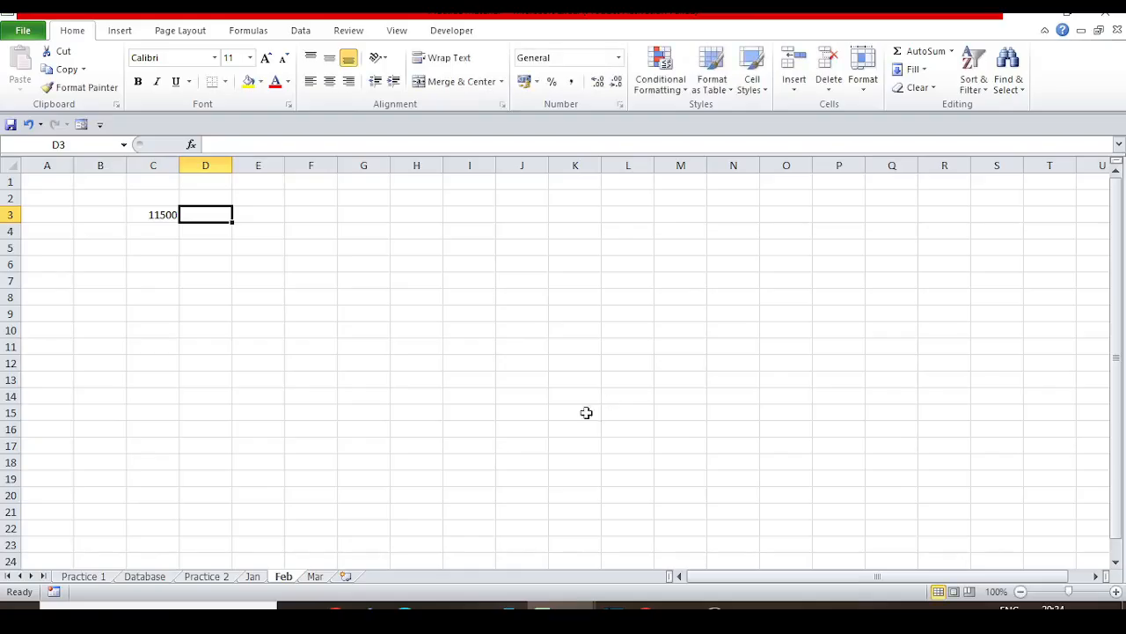
# Step: Change cell C3 on the Mar sheet to 13500
pyautogui.click(315, 575)
pyautogui.write('1')
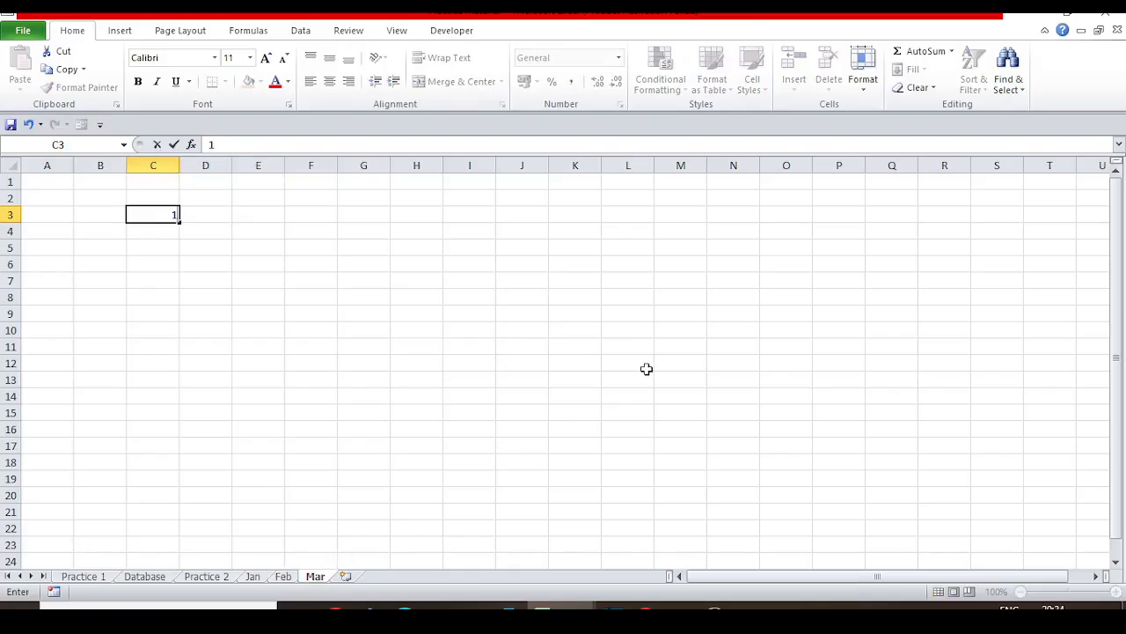
pyautogui.write('3500')
pyautogui.press('Tab')
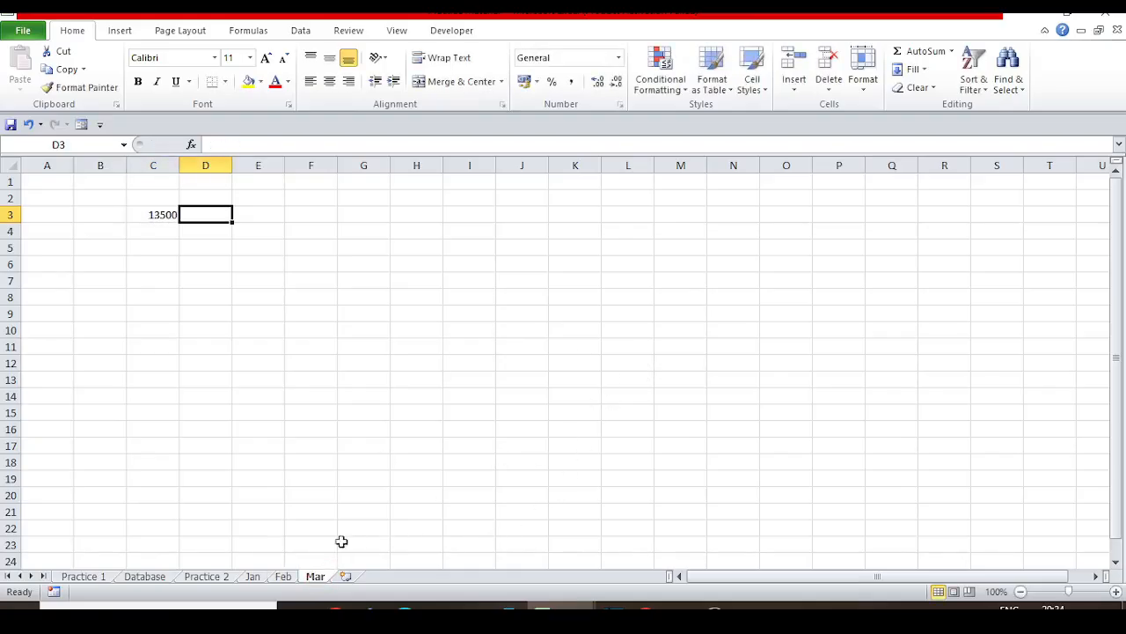
# Step: Return to Practice 2 and examine the INDIRECT results and formulas in B6:B8
pyautogui.click(224, 576)
pyautogui.press('Up')
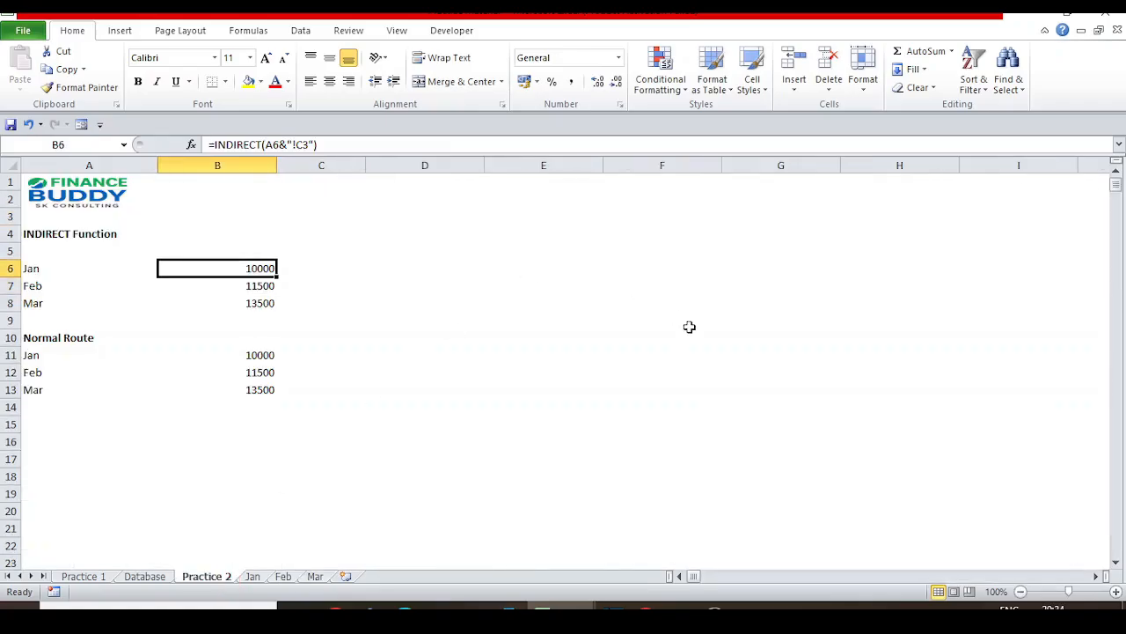
pyautogui.hotkey('shift', 'Down')
pyautogui.hotkey('shift', 'Down')
pyautogui.press('Left')
pyautogui.press('Right')
pyautogui.press('Right')
pyautogui.press('Left')
pyautogui.hotkey('shift', 'Down')
pyautogui.hotkey('shift', 'Down')
pyautogui.press('Down')
pyautogui.press('Down')
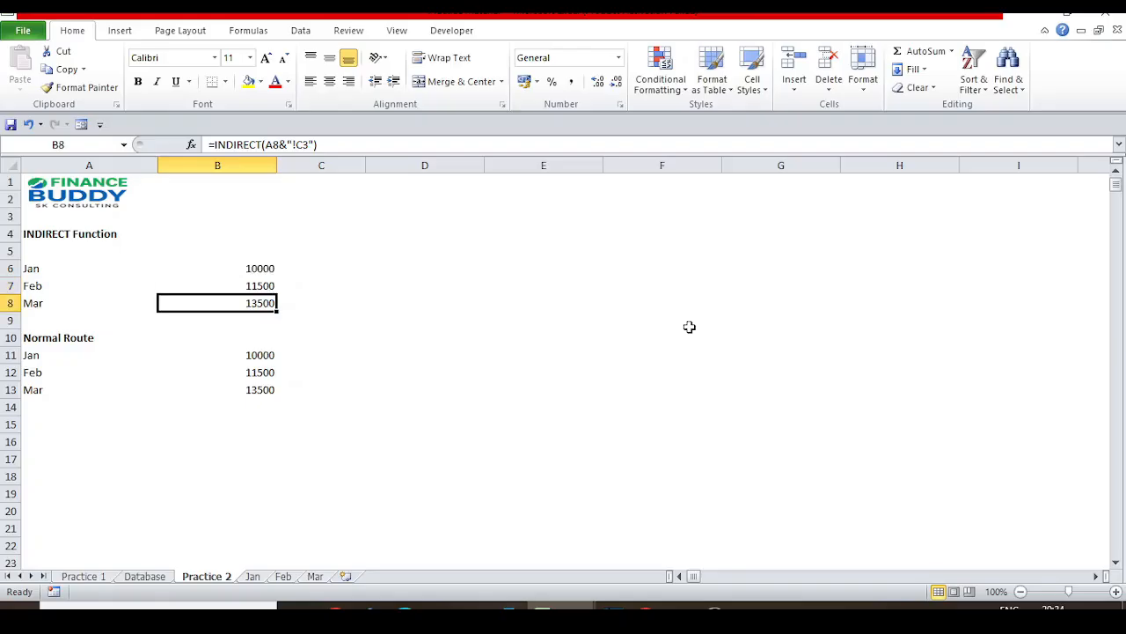
# Step: Insert a blank row above the Normal Route heading to make room for another month
pyautogui.click(11, 337)
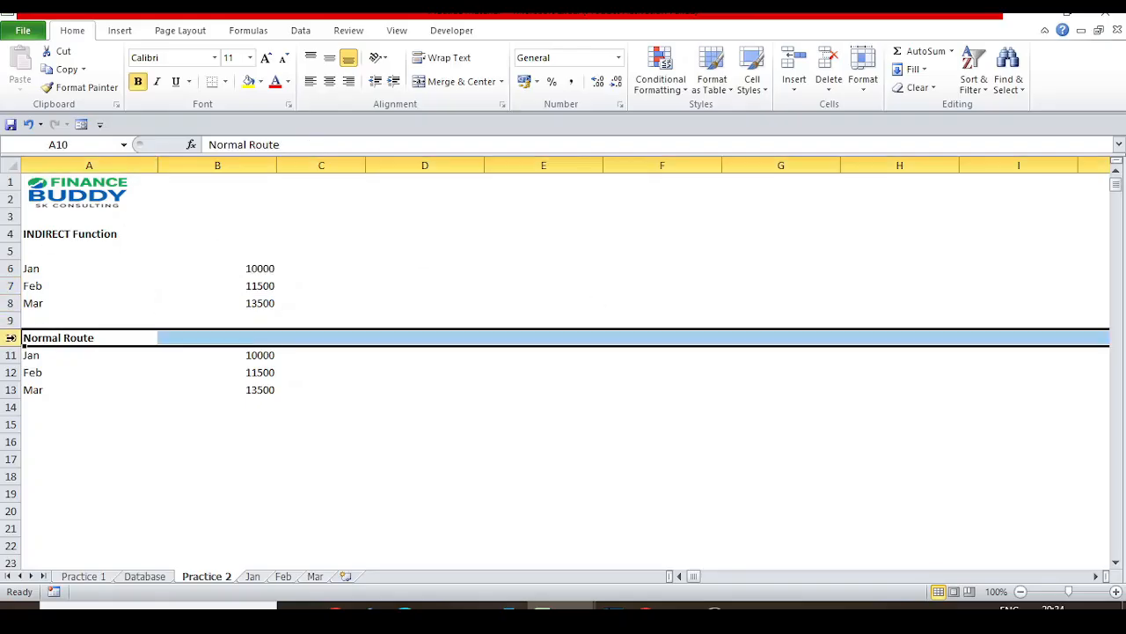
pyautogui.hotkey('ctrl', 'shift', '+')
pyautogui.press('Up')
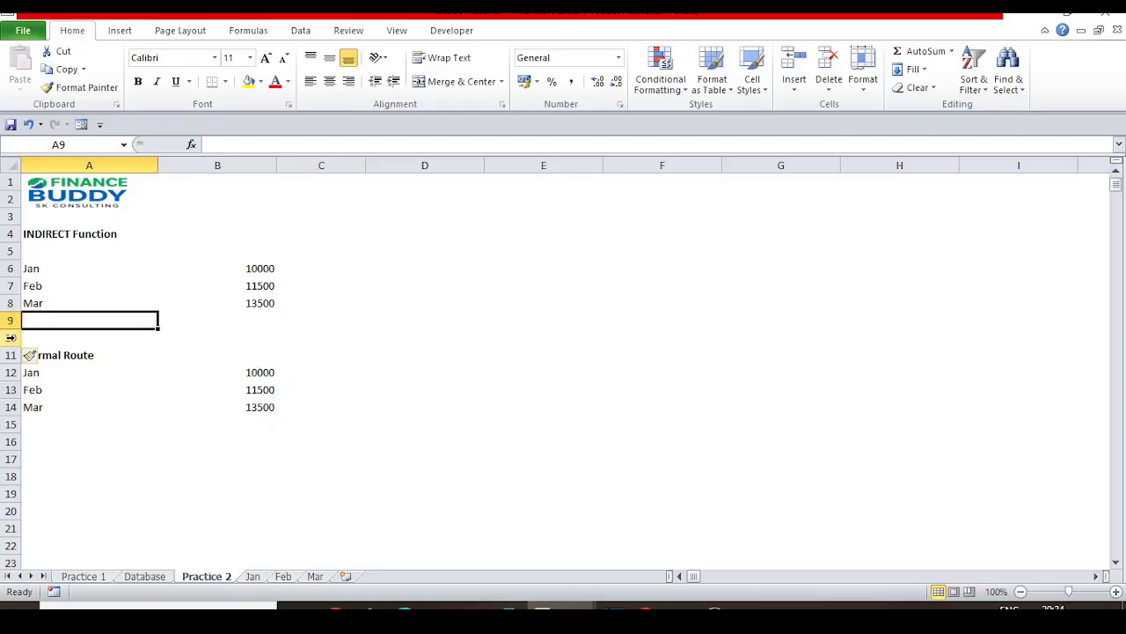
# Step: Add a new worksheet after Mar and name it Apr
pyautogui.click(351, 579)
pyautogui.doubleClick(353, 577)
pyautogui.write('Apr')
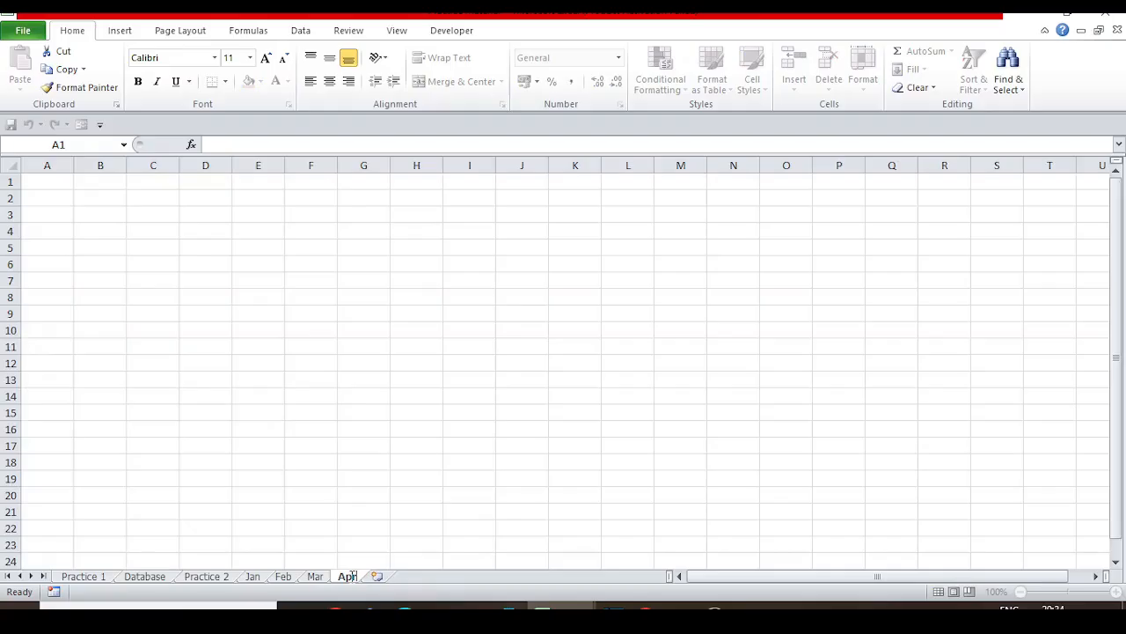
pyautogui.press('Return')
# Step: Enter 17500 in cell C3 of the Apr sheet
pyautogui.click(151, 232)
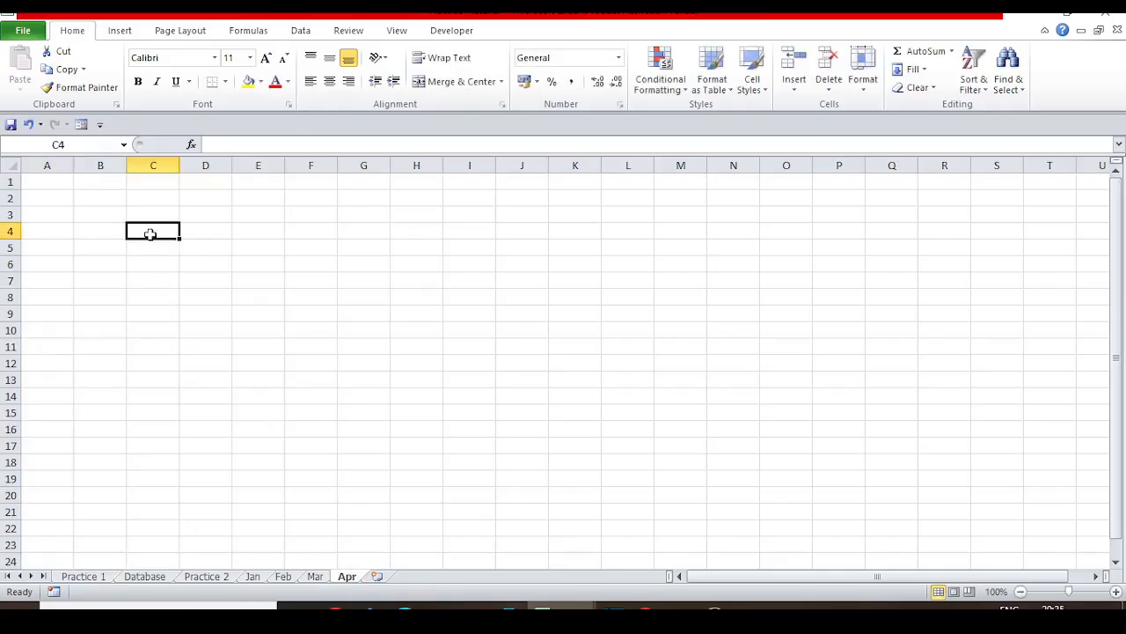
pyautogui.press('Up')
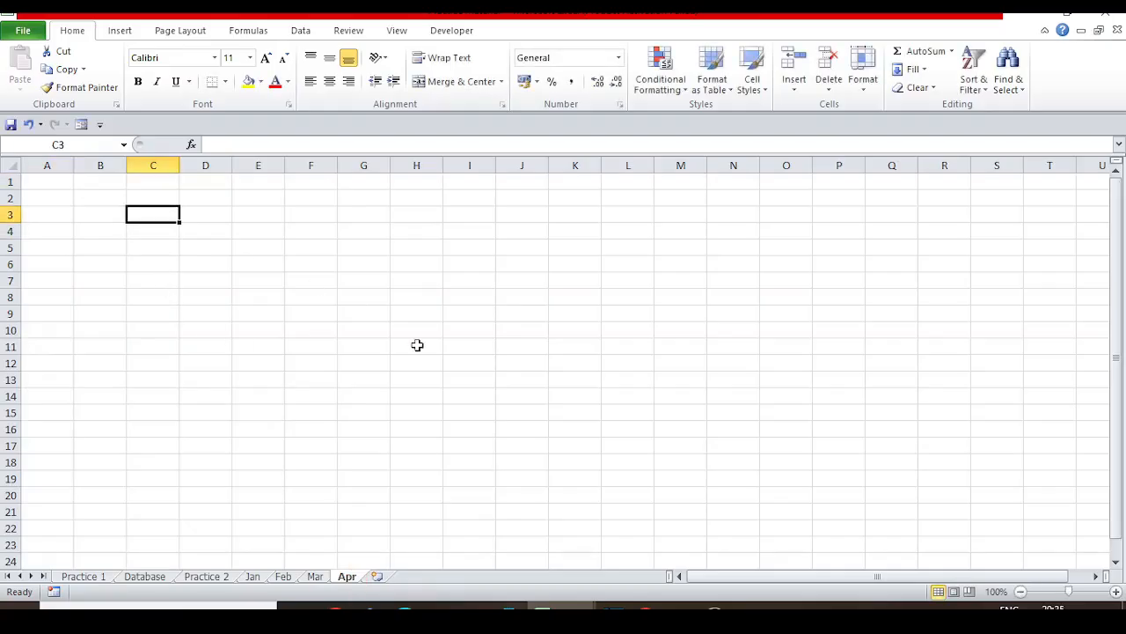
pyautogui.write('17500')
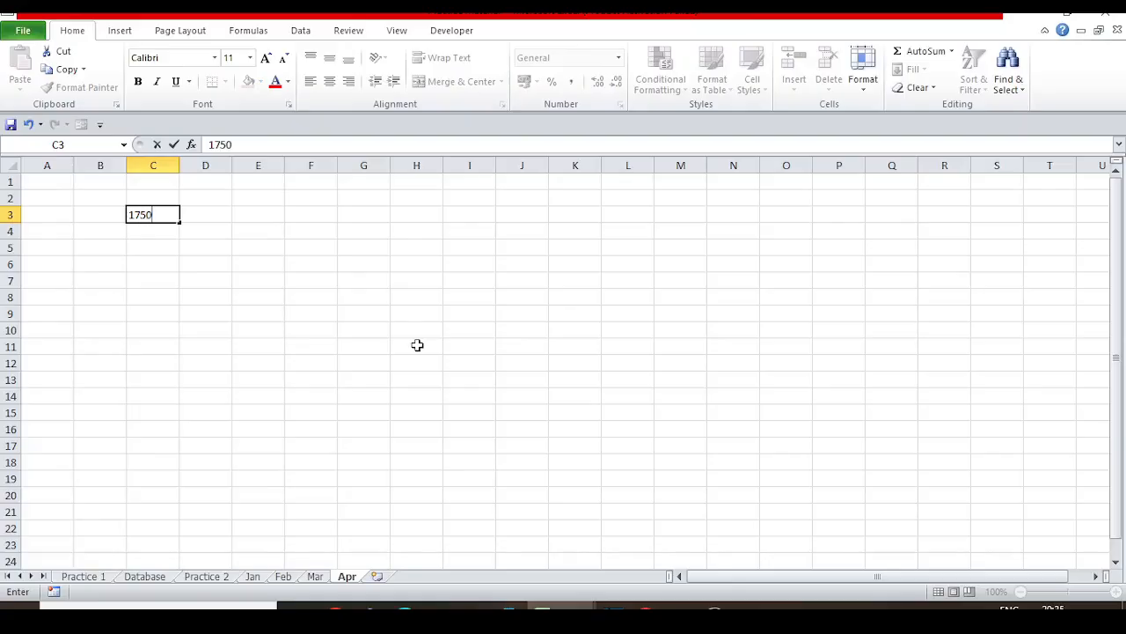
pyautogui.press('Tab')
# Step: Return to Practice 2 and enter the label Apr in A9, below Mar in the INDIRECT Function section
pyautogui.click(211, 576)
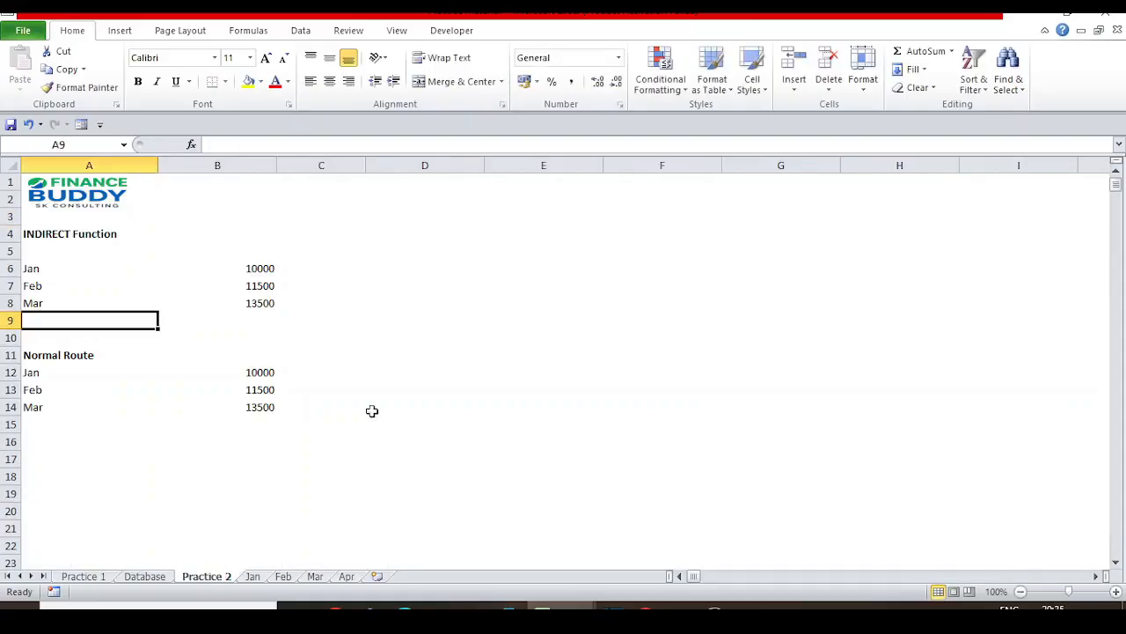
pyautogui.click(264, 421)
pyautogui.press('Left')
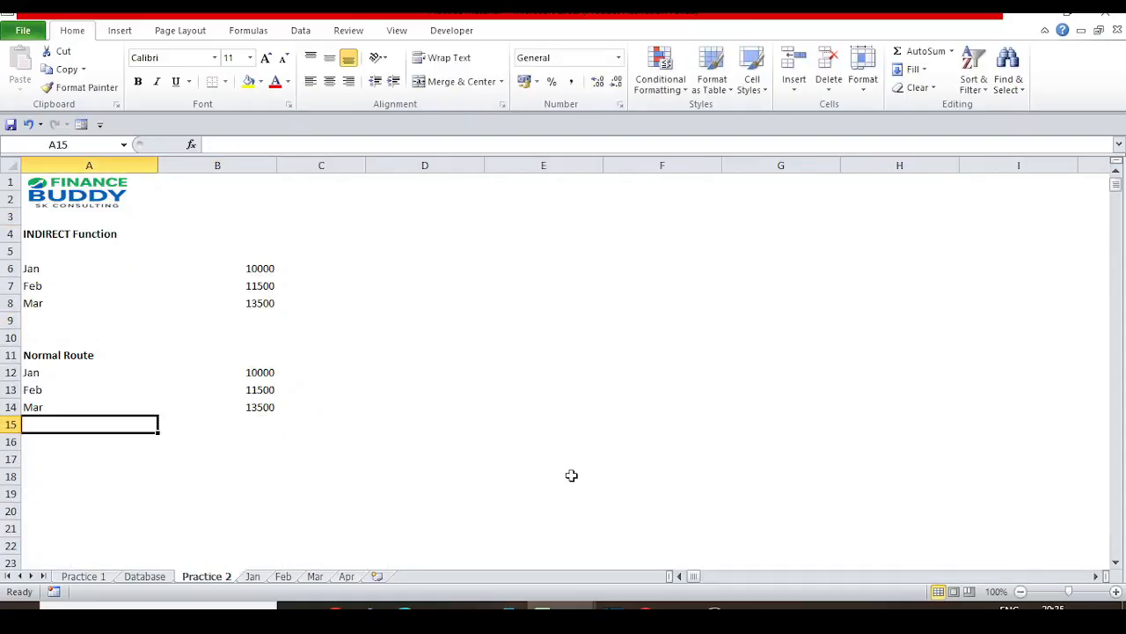
pyautogui.press('Up')
pyautogui.press('Up')
pyautogui.press('Up')
pyautogui.press('Up')
pyautogui.press('Up')
pyautogui.press('Up')
pyautogui.press('Up')
pyautogui.press('Down')
pyautogui.write('Apr')
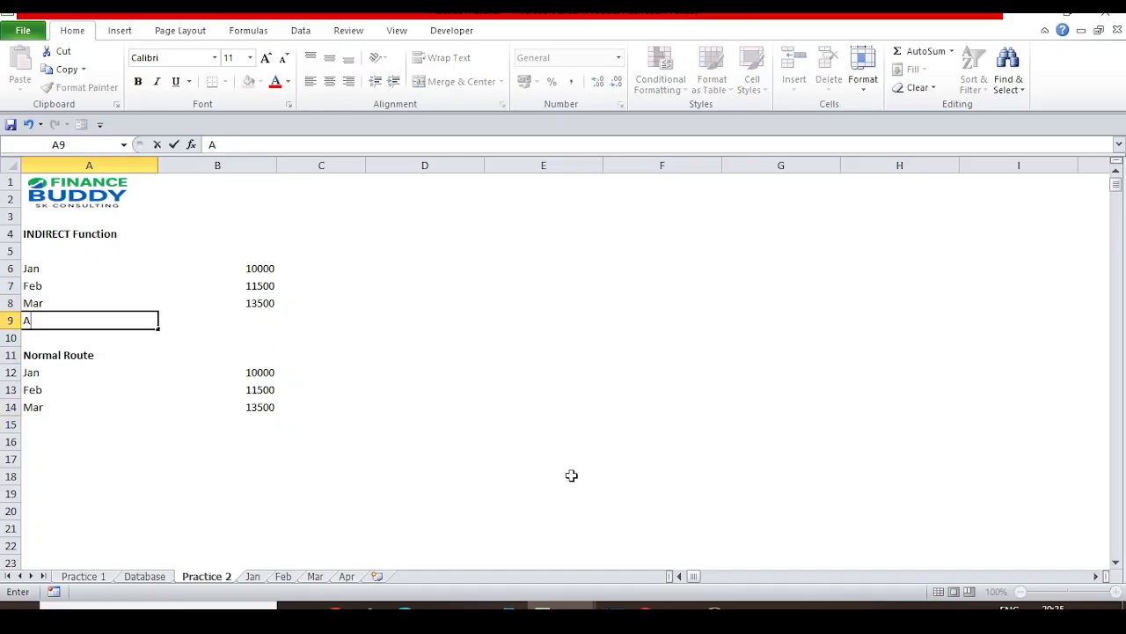
pyautogui.press('Return')
# Step: Copy the Apr label from A9 to A15 at the end of the Normal Route list
pyautogui.press('Up')
pyautogui.hotkey('ctrl', 'c')
pyautogui.press('Down')
pyautogui.press('Down')
pyautogui.press('Down')
pyautogui.press('Down')
pyautogui.press('Down')
pyautogui.press('Down')
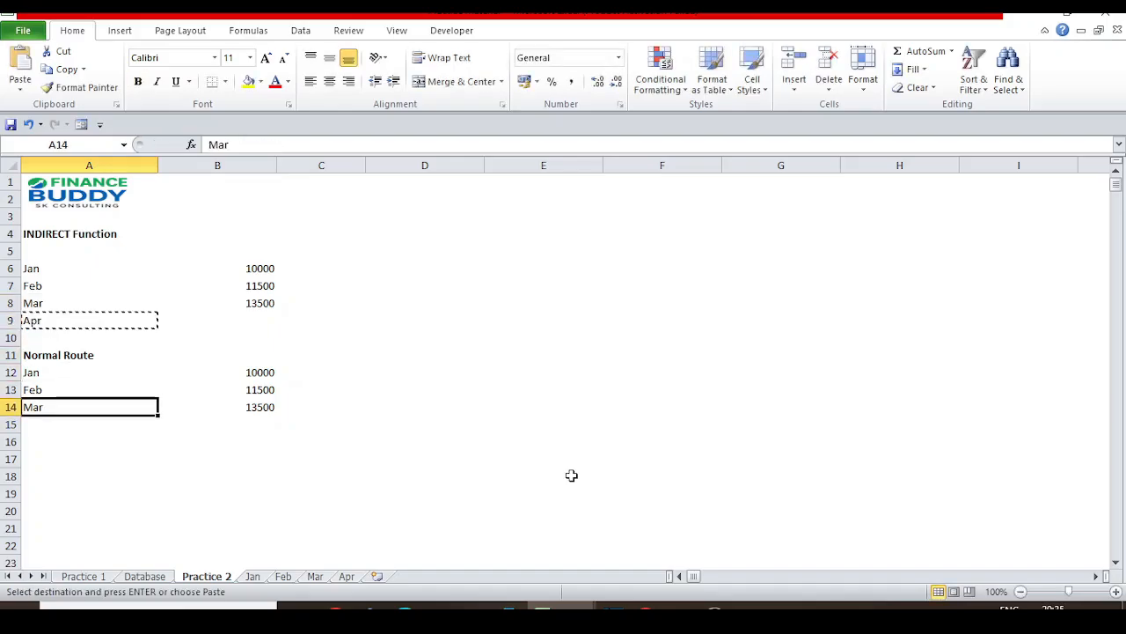
pyautogui.press('Return')
# Step: Link cell B15 directly to the Apr sheet's figure with the formula =Apr!C3
pyautogui.press('Right')
pyautogui.press('Right')
pyautogui.press('Left')
pyautogui.write('=')
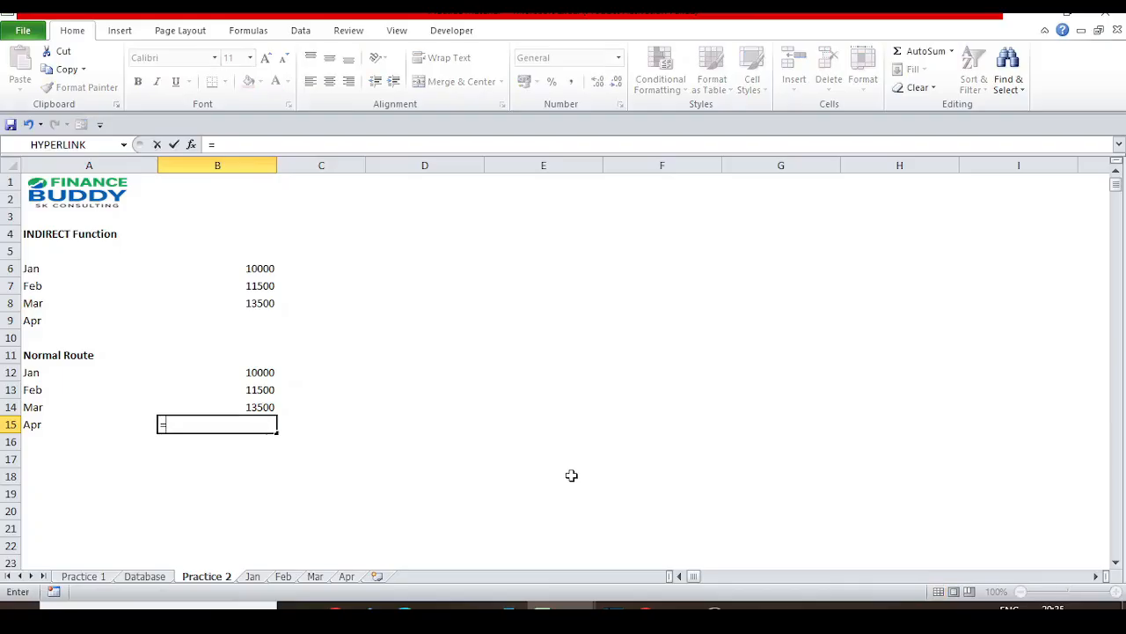
pyautogui.click(346, 577)
pyautogui.click(168, 216)
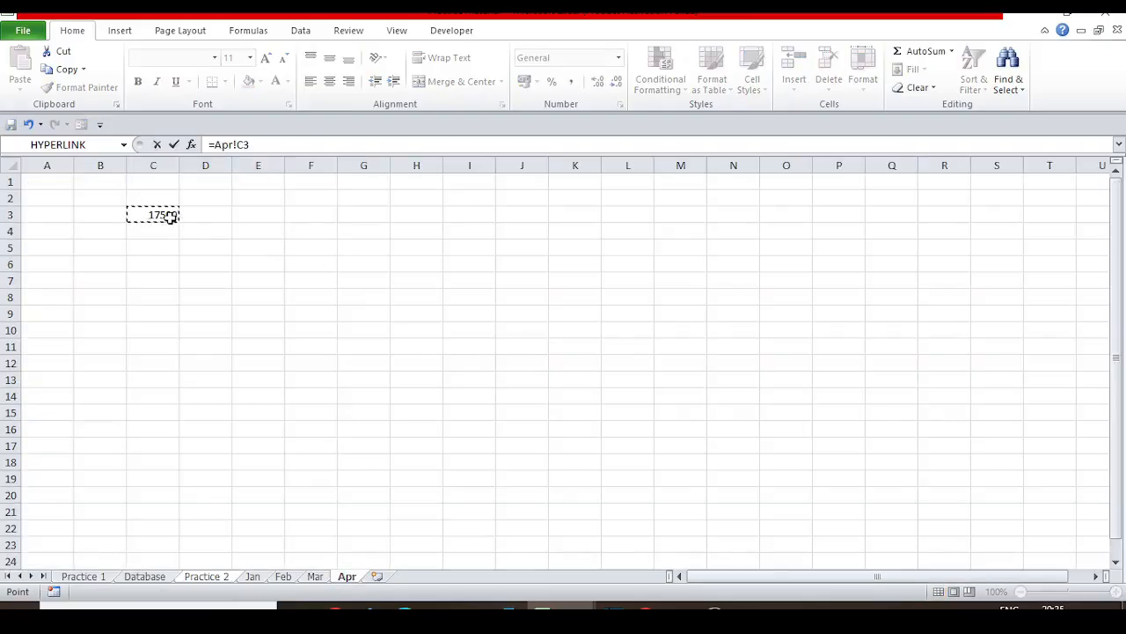
pyautogui.press('Return')
pyautogui.press('Up')
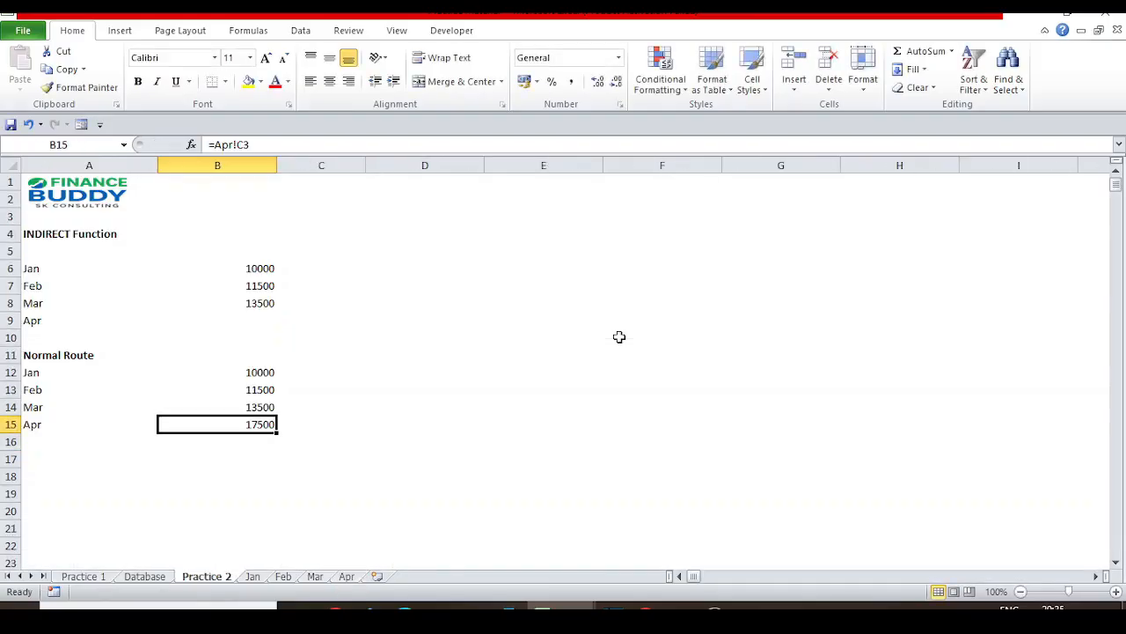
# Step: Copy the INDIRECT formula from B8 into B9 for Apr
pyautogui.press('Up')
pyautogui.press('Up')
pyautogui.press('Up')
pyautogui.press('Up')
pyautogui.press('Up')
pyautogui.press('Up')
pyautogui.press('Up')
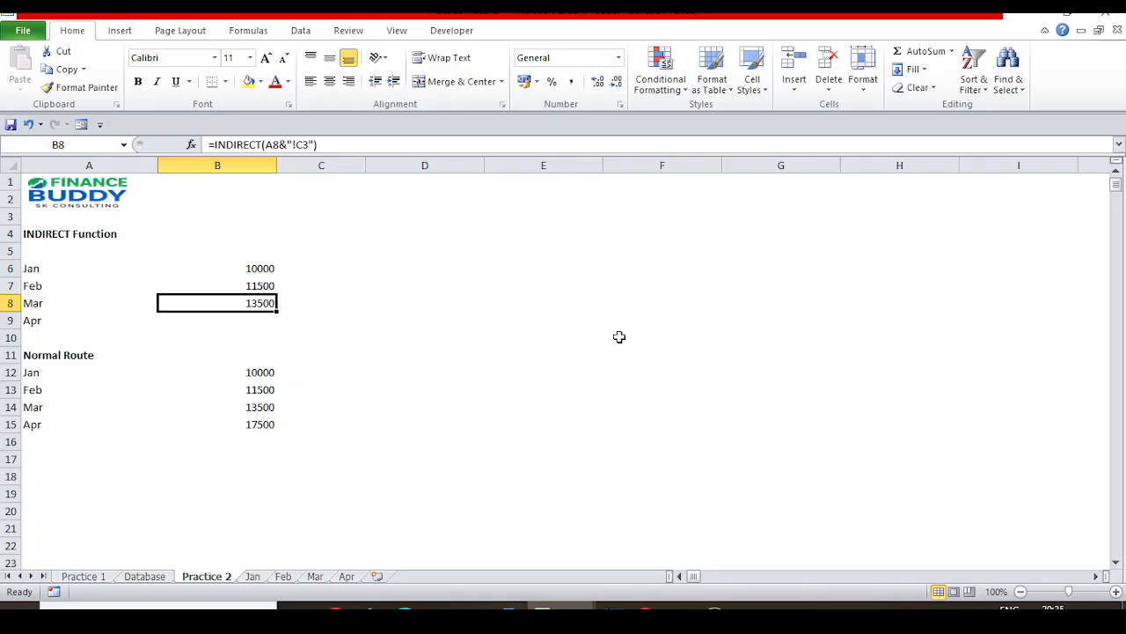
pyautogui.hotkey('ctrl', 'c')
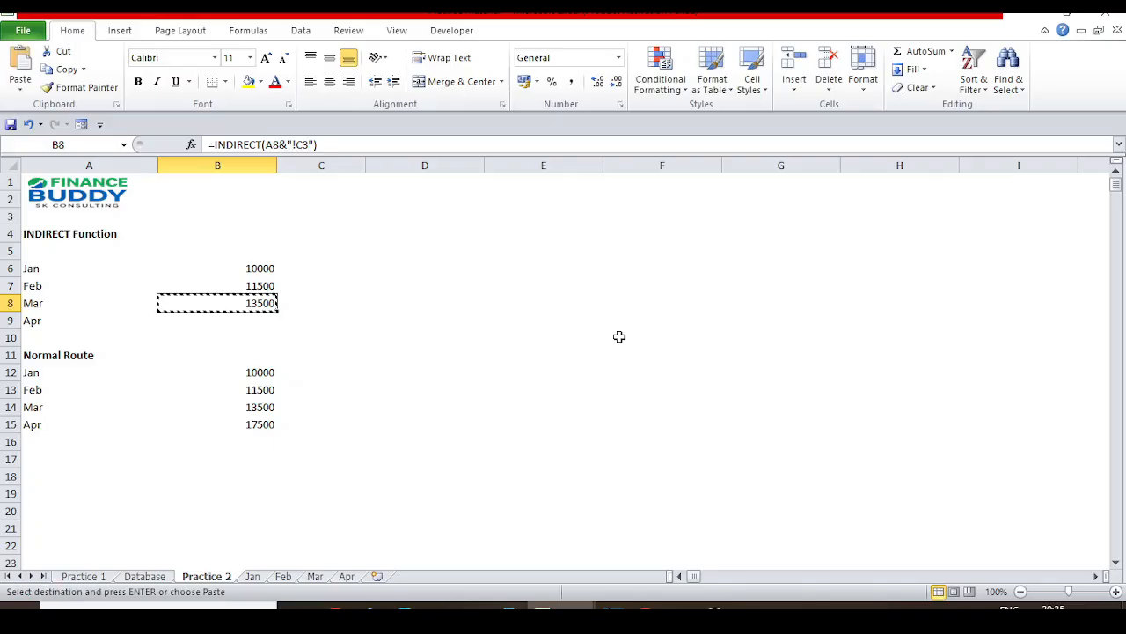
pyautogui.press('Down')
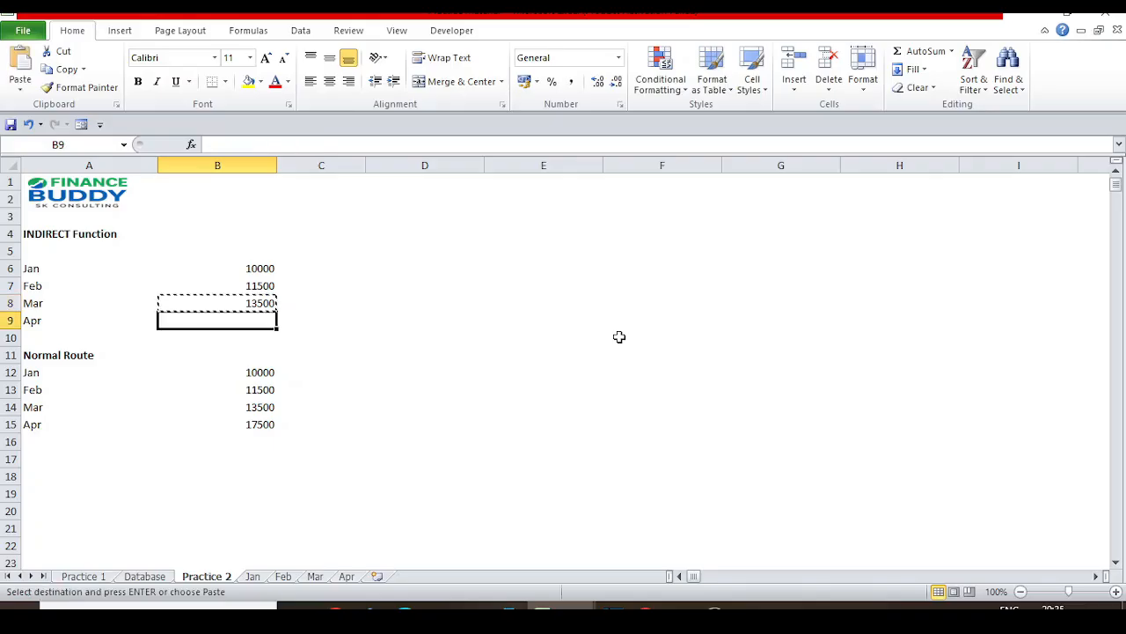
pyautogui.press('Return')
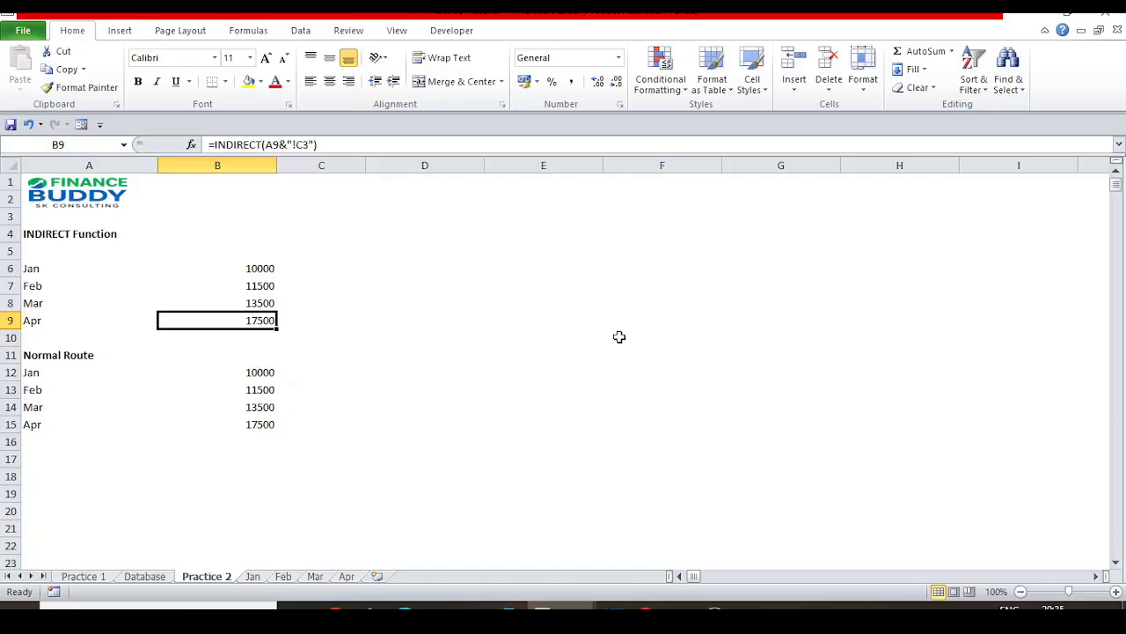
# Step: Examine the A9 sheet-name reference inside B9's INDIRECT formula, then leave the formula unchanged
pyautogui.click(335, 147)
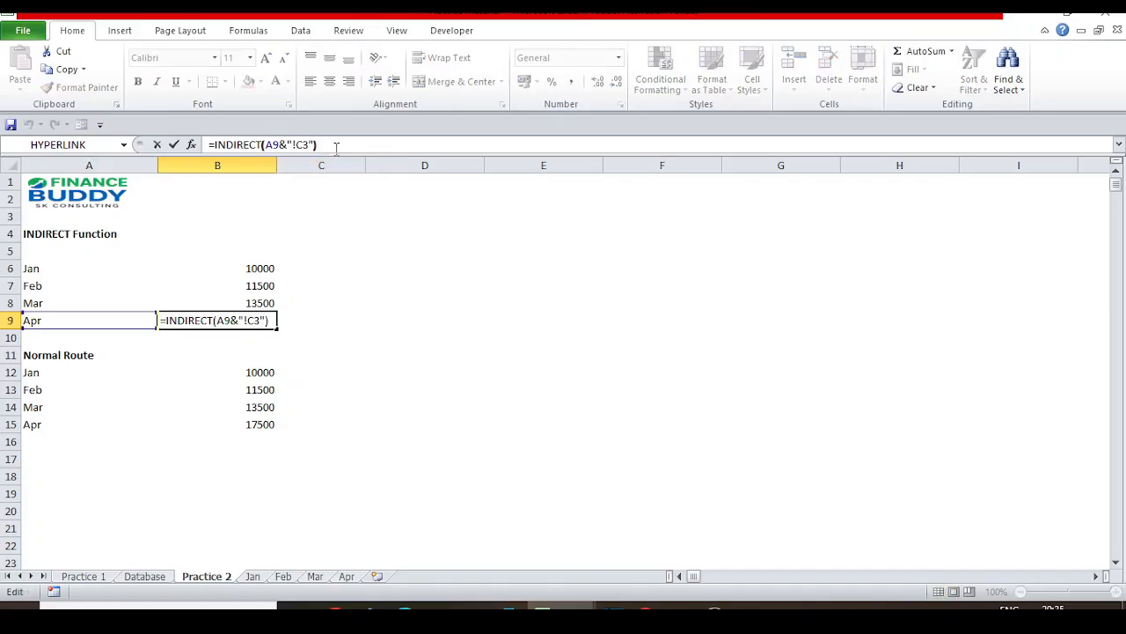
pyautogui.press('Left')
pyautogui.press('Left')
pyautogui.press('Left')
pyautogui.press('Left')
pyautogui.press('Left')
pyautogui.press('Left')
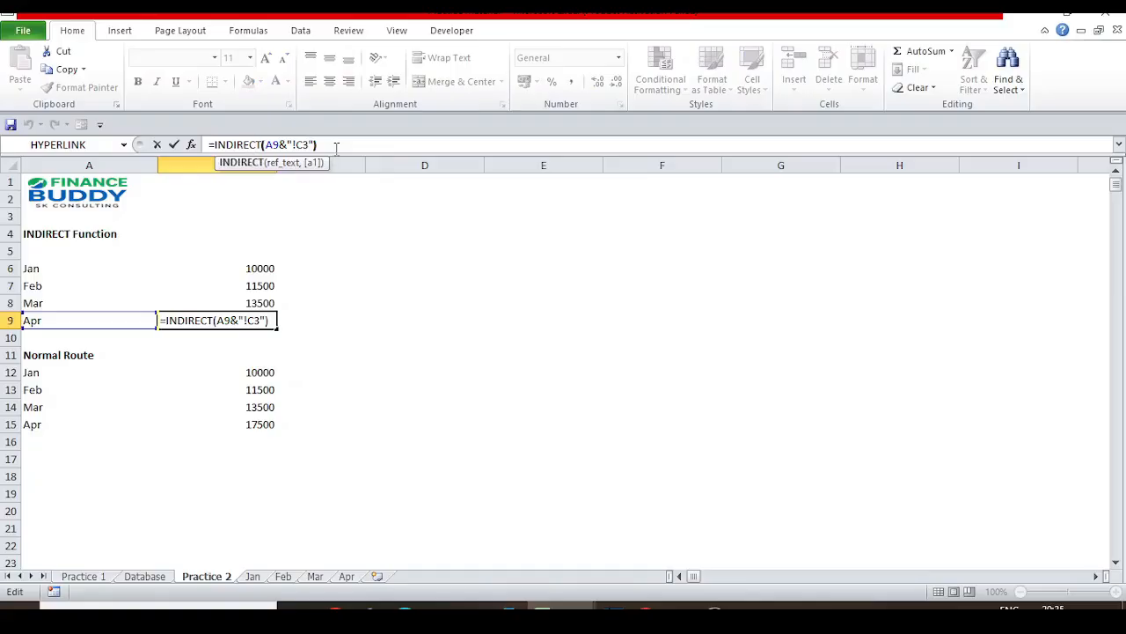
pyautogui.press('Right')
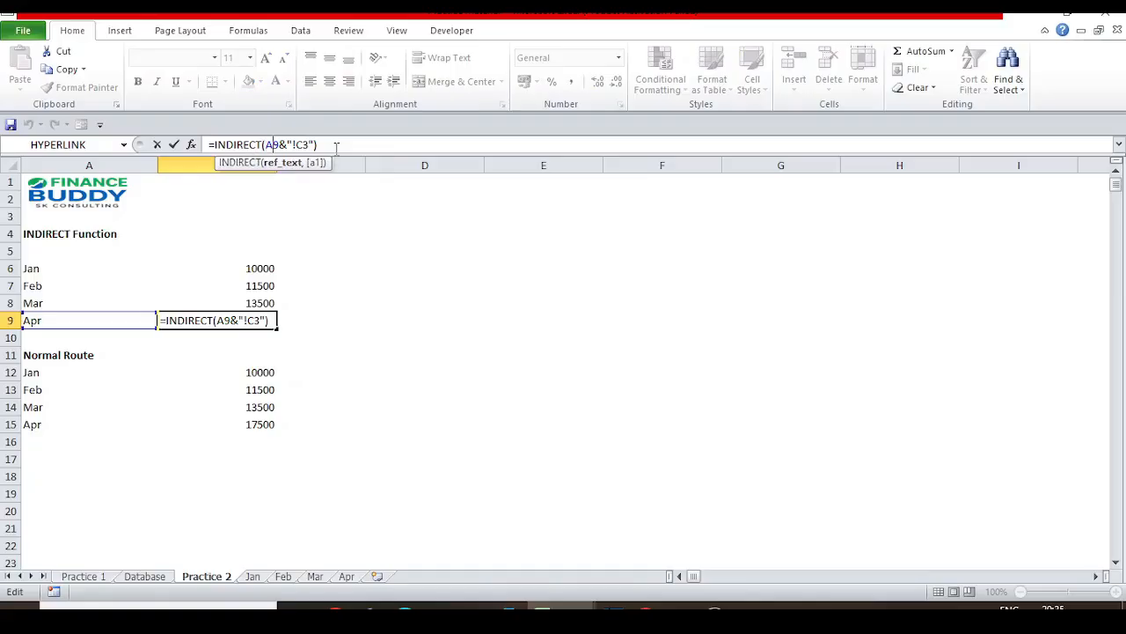
pyautogui.hotkey('shift', 'Right')
pyautogui.hotkey('shift', 'Right')
pyautogui.click(346, 577)
pyautogui.press('Escape')
# Step: Rename the Apr sheet as Sheet2
pyautogui.click(349, 577)
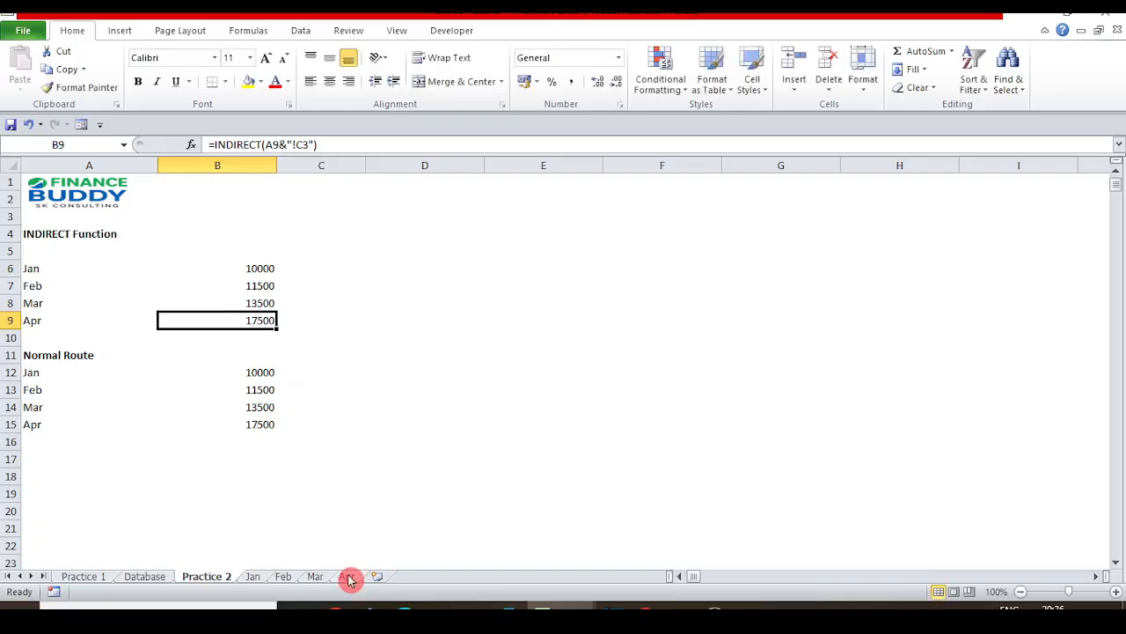
pyautogui.doubleClick(349, 576)
pyautogui.write('Sheet2')
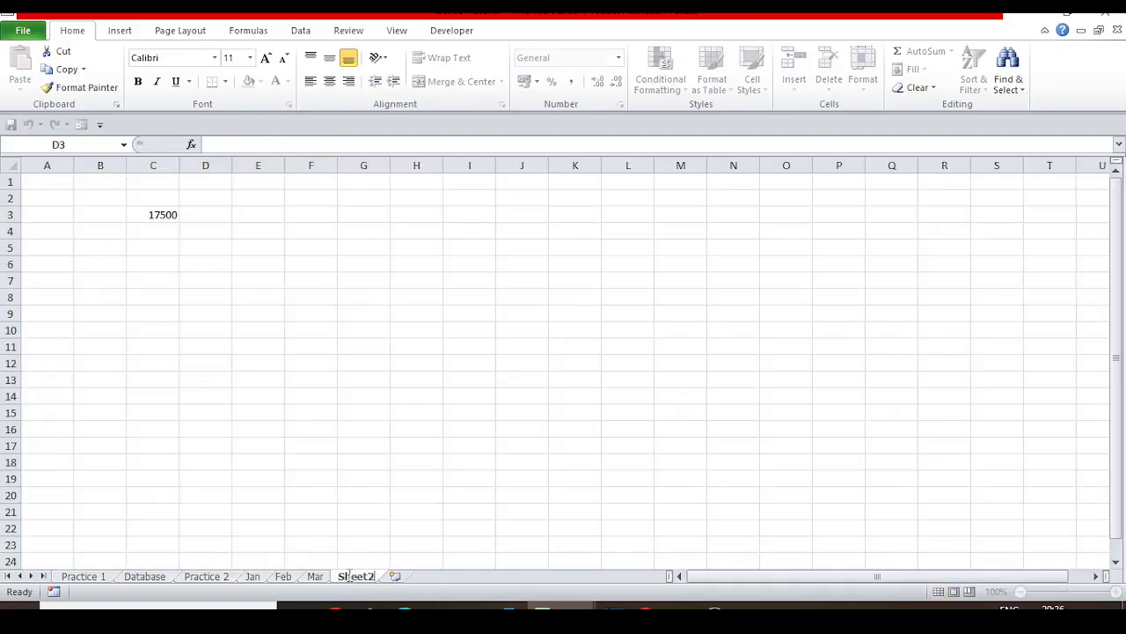
pyautogui.click(352, 576)
# Step: Return to Practice 2 and replace the label in A9 with Sheet2 to match the renamed sheet
pyautogui.click(216, 576)
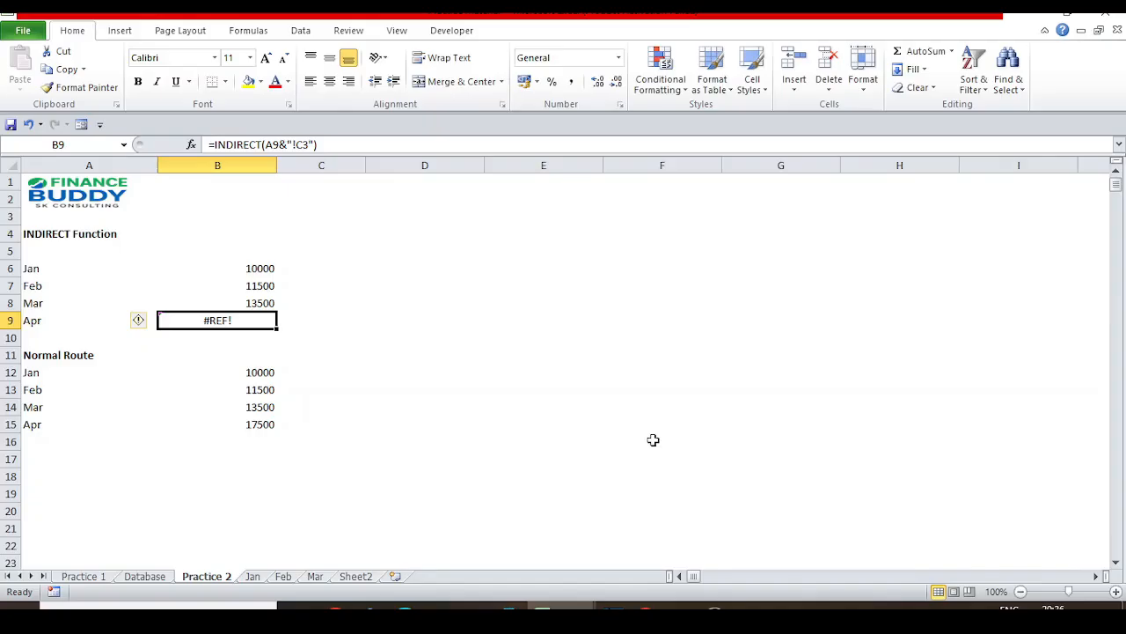
pyautogui.press('Left')
pyautogui.write('S')
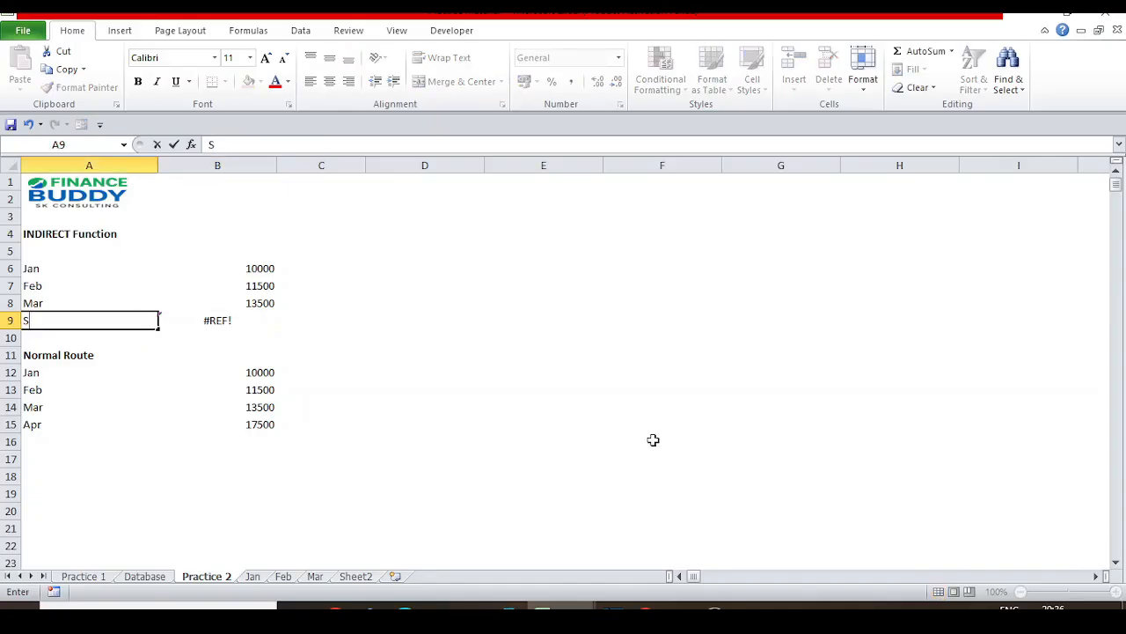
pyautogui.press('Escape')
pyautogui.write('Sheet2')
pyautogui.press('Return')
pyautogui.press('Up')
pyautogui.press('Right')
pyautogui.press('Right')
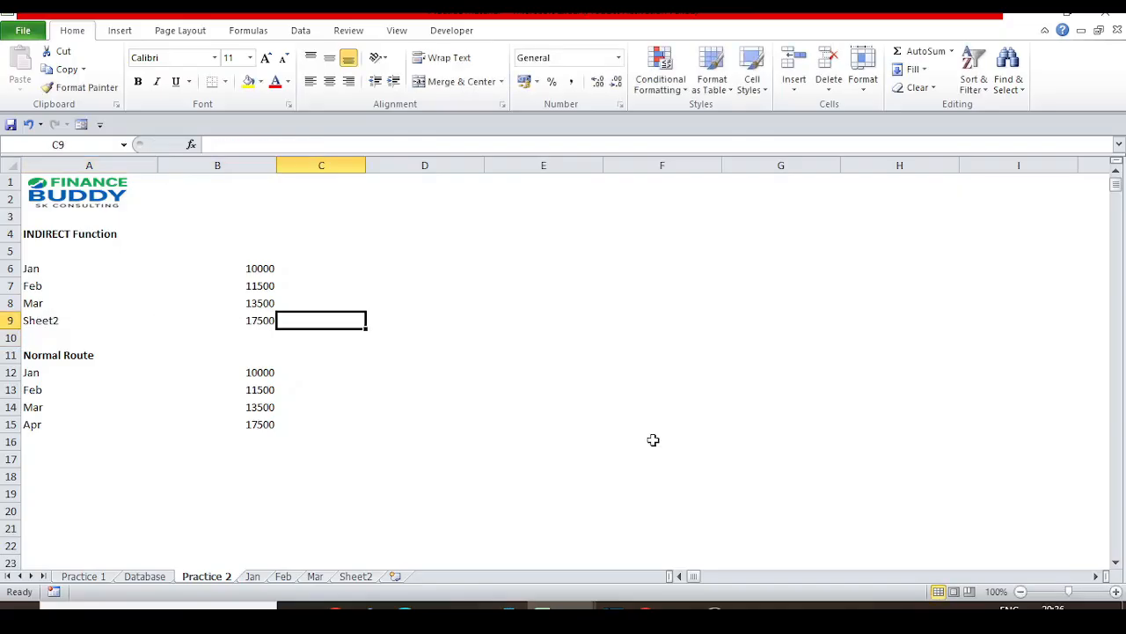
# Step: Examine how B9's INDIRECT formula joins the A9 reference with the quoted text "!C3"
pyautogui.press('Left')
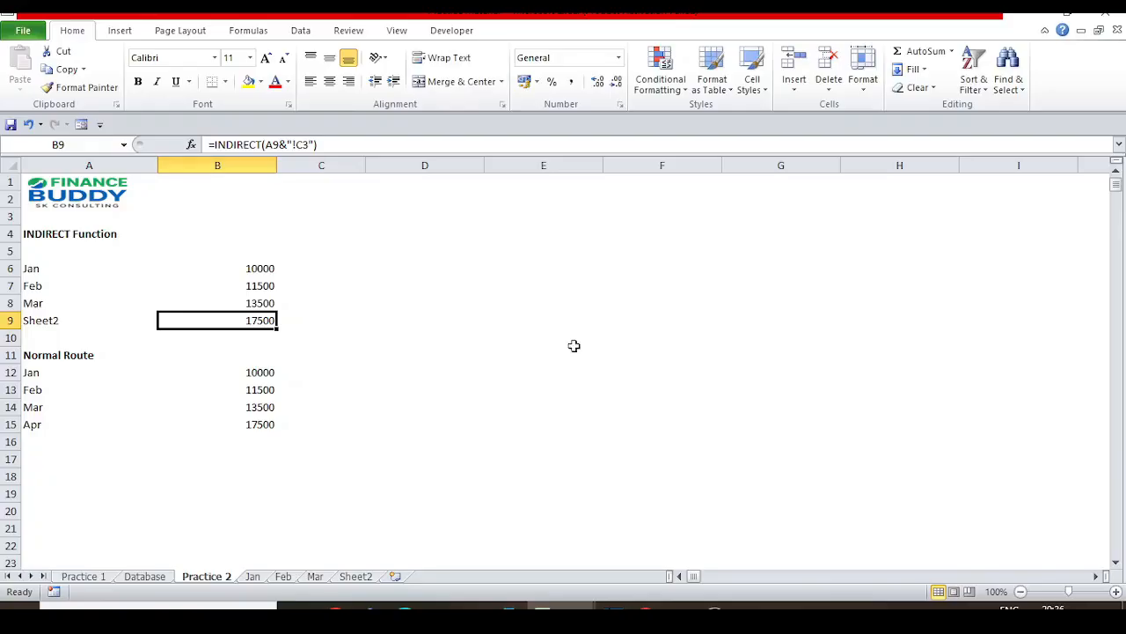
pyautogui.press('F2')
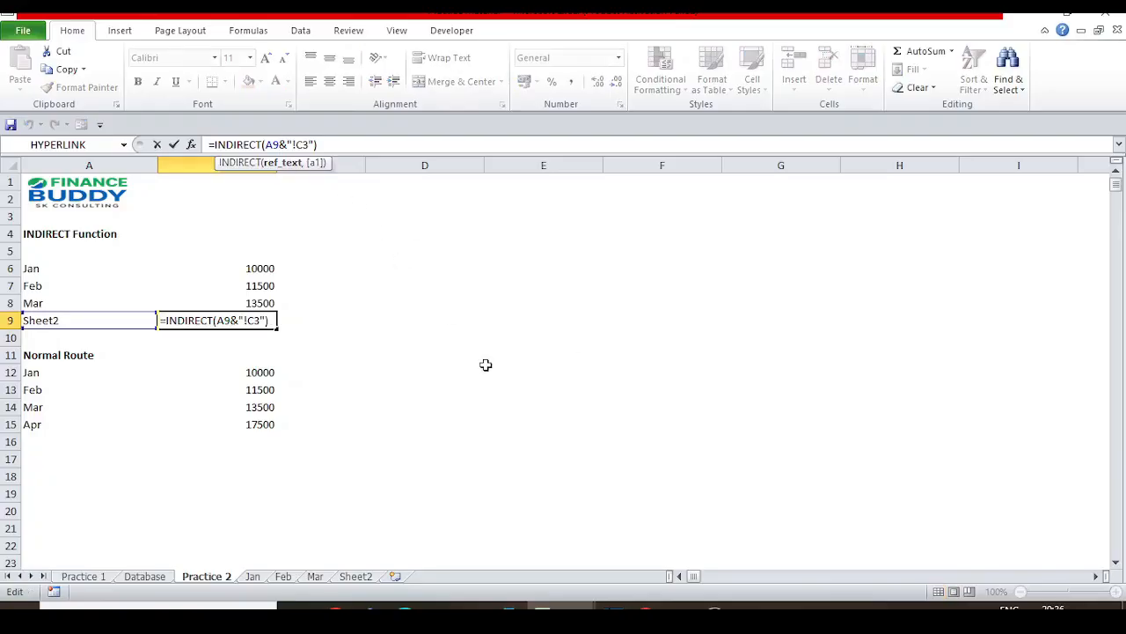
pyautogui.hotkey('shift', 'Left')
pyautogui.hotkey('shift', 'Left')
pyautogui.press('Right')
pyautogui.hotkey('shift', 'Right')
pyautogui.hotkey('shift', 'Right')
pyautogui.hotkey('shift', 'Right')
pyautogui.hotkey('shift', 'Right')
pyautogui.hotkey('shift', 'Right')
pyautogui.hotkey('shift', 'Right')
pyautogui.press('End')
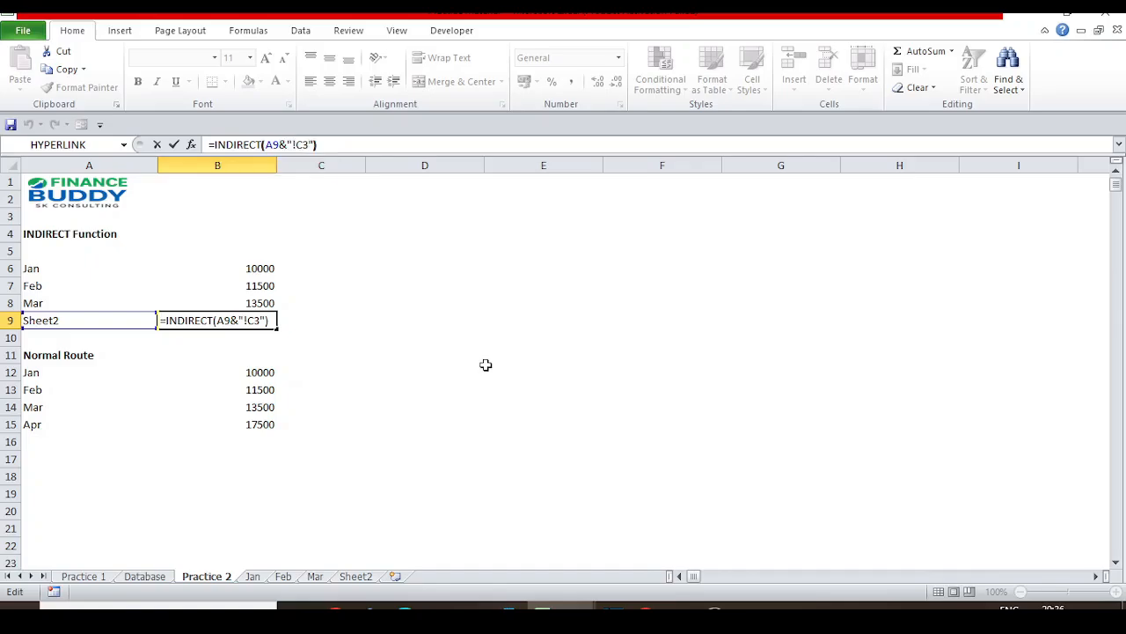
pyautogui.press('Left')
pyautogui.press('Left')
pyautogui.press('Left')
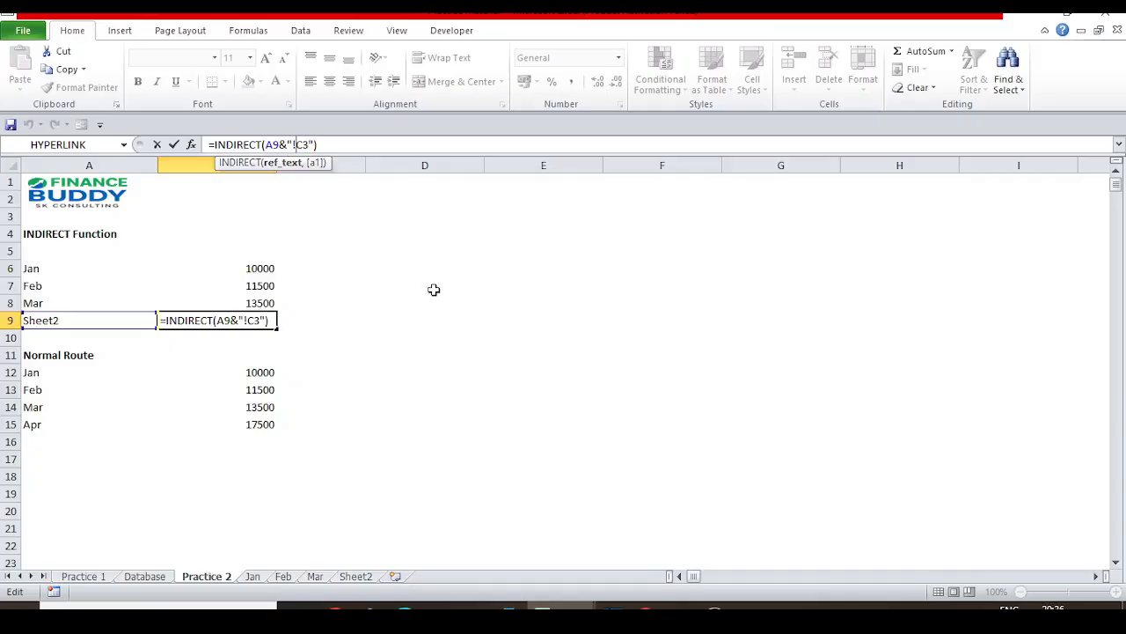
pyautogui.hotkey('shift', 'Left')
pyautogui.hotkey('shift', 'Right')
pyautogui.hotkey('ctrl', 'Return')
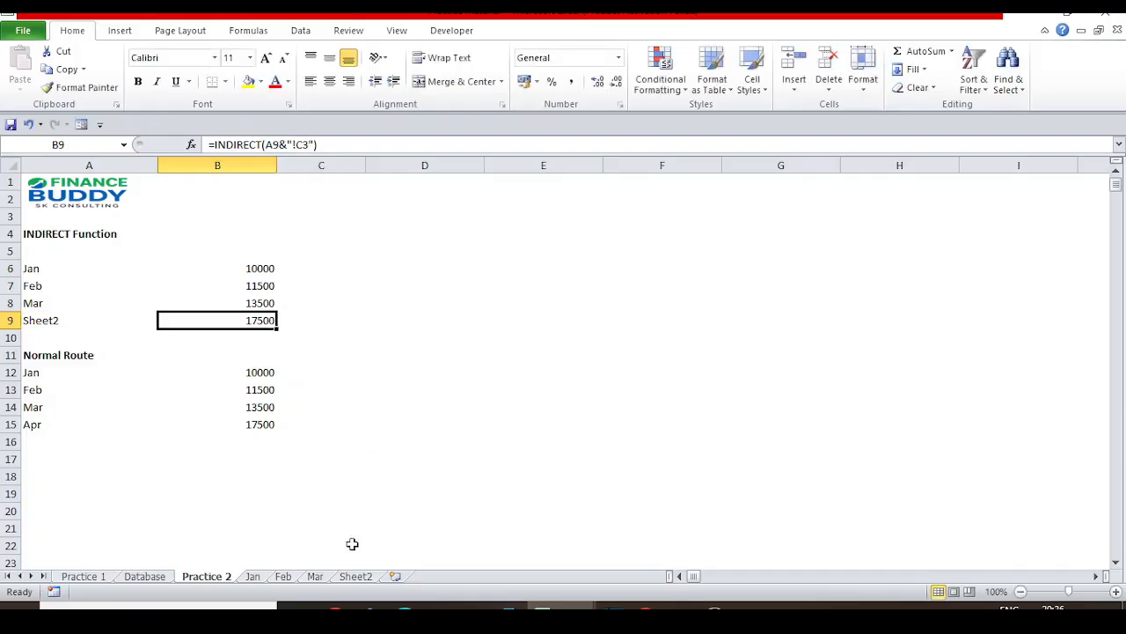
# Step: On Sheet2, copy the figure in C3 to C5 and clear C3
pyautogui.click(366, 579)
pyautogui.press('Left')
pyautogui.hotkey('ctrl', 'c')
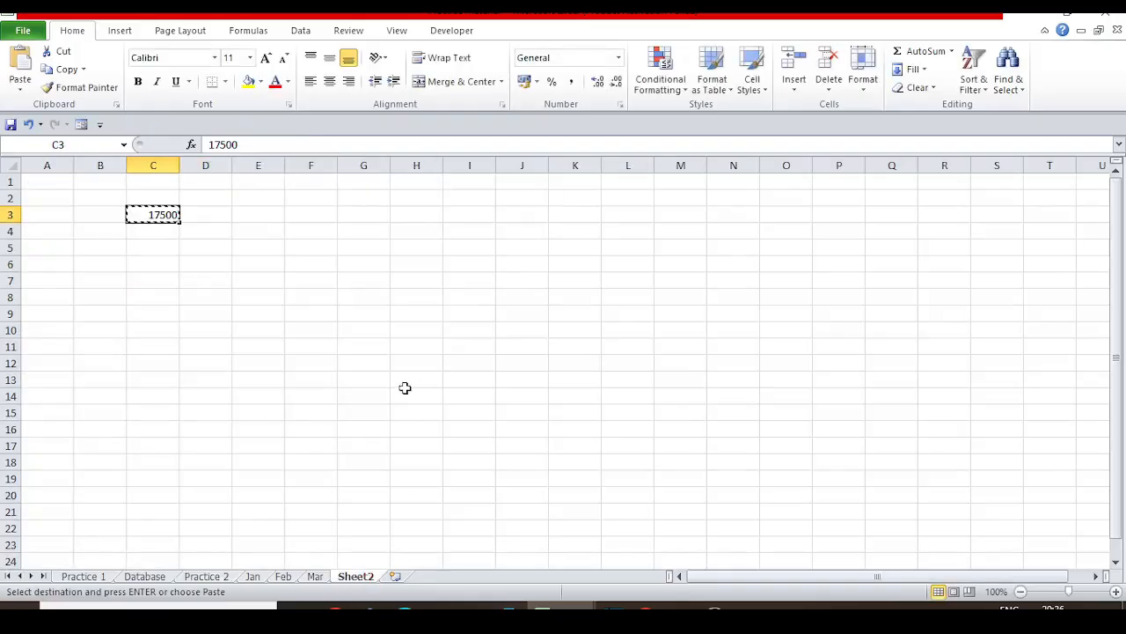
pyautogui.press('Down')
pyautogui.press('Down')
pyautogui.press('Return')
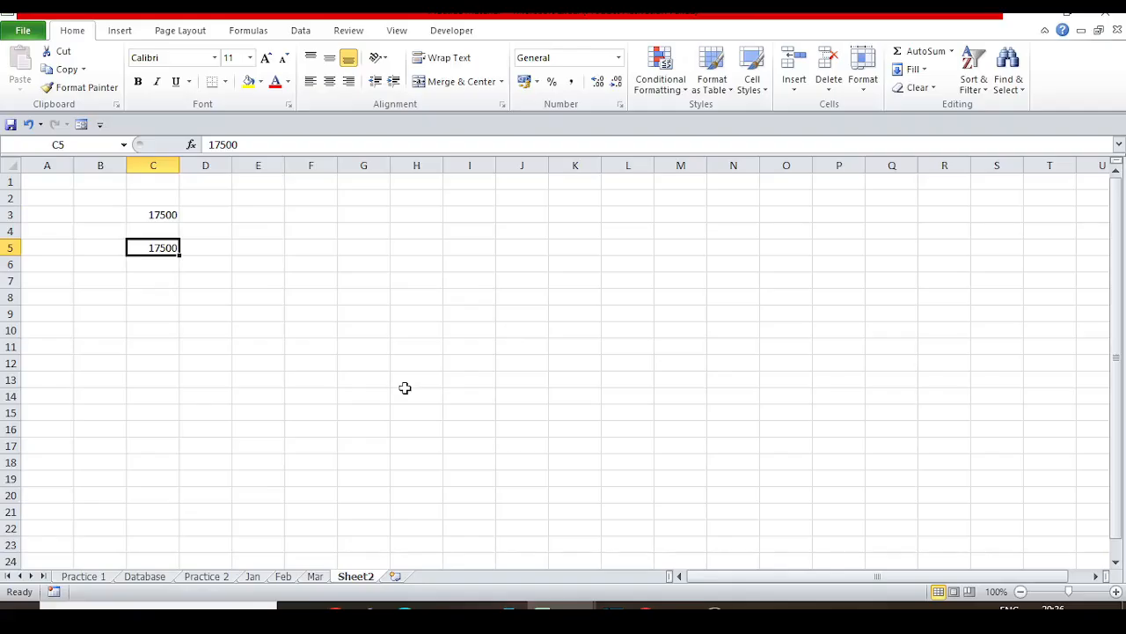
pyautogui.press('Up')
pyautogui.press('Up')
pyautogui.press('Delete')
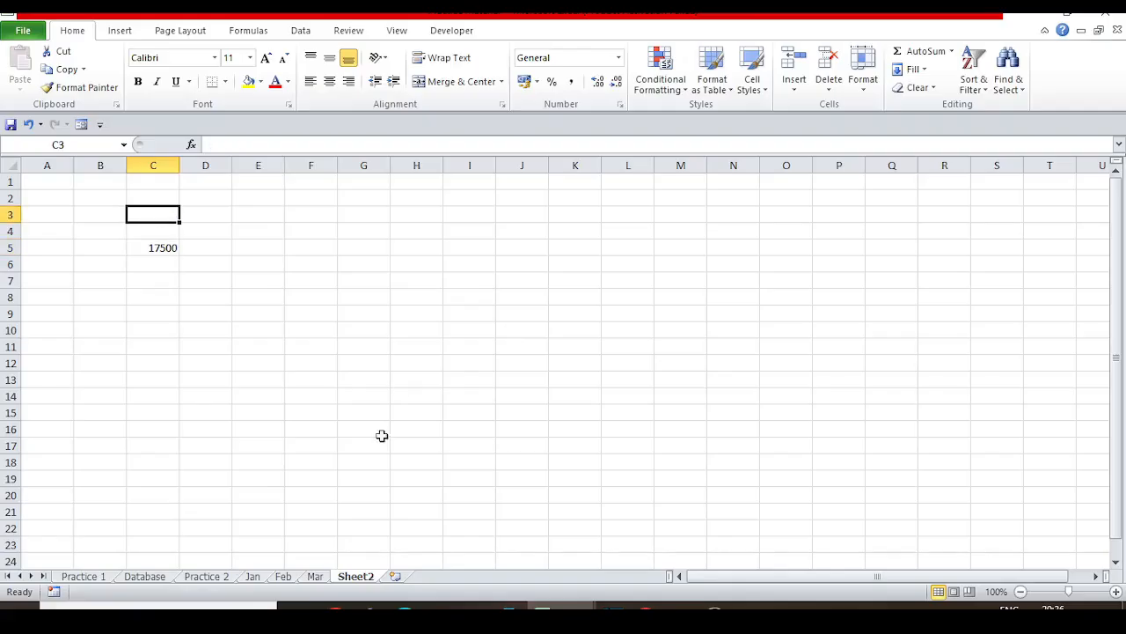
# Step: Point B9 on Practice 2 to the figure's new cell with the formula =INDIRECT(A9&"!C5")
pyautogui.click(218, 577)
pyautogui.press('Left')
pyautogui.press('Right')
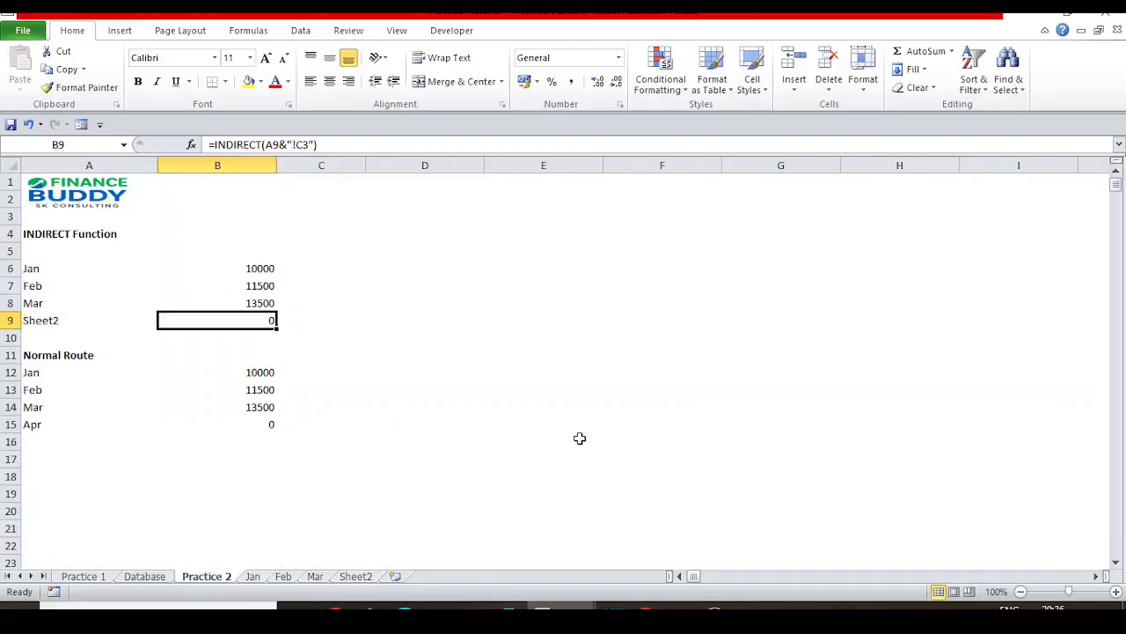
pyautogui.click(355, 576)
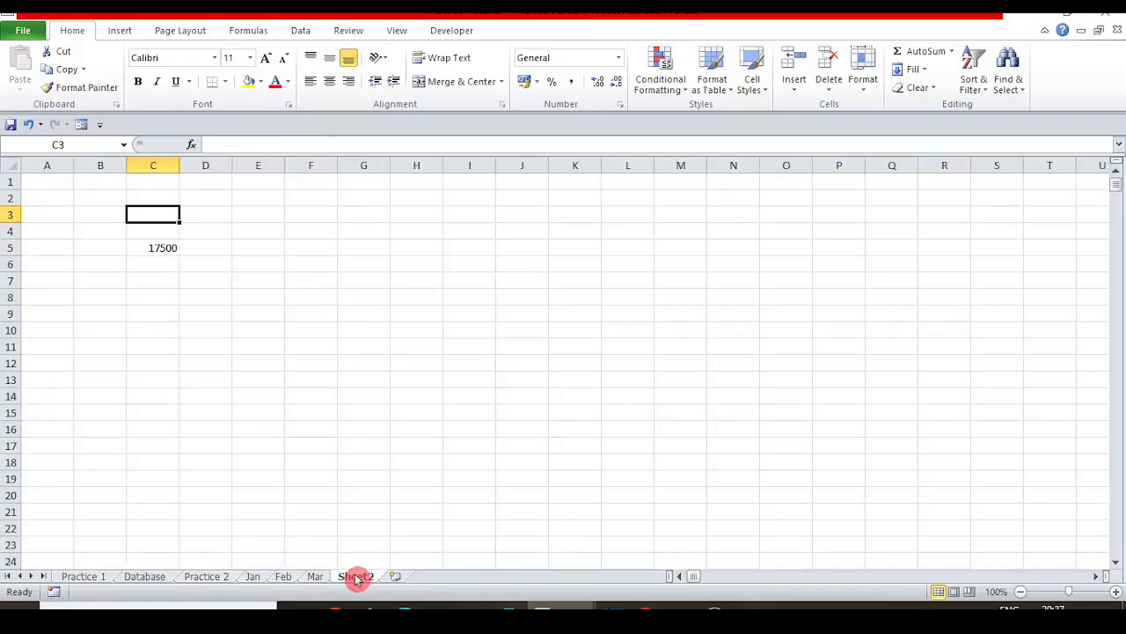
pyautogui.click(166, 248)
pyautogui.click(200, 575)
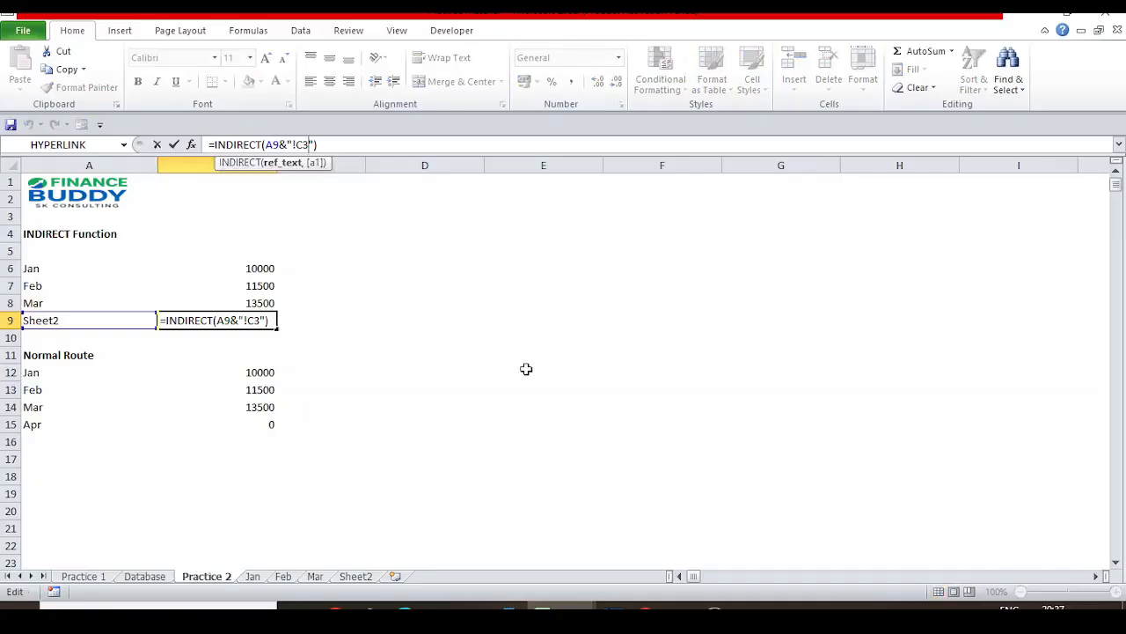
pyautogui.press('Return')
pyautogui.press('Up')
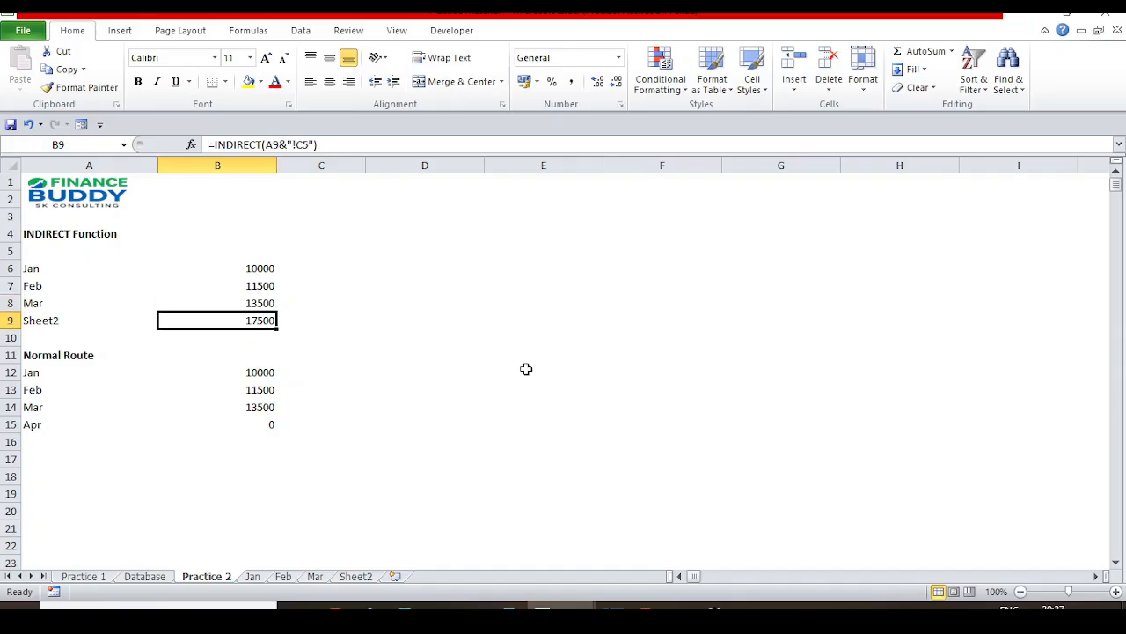
# Step: Examine the C5 cell reference and the characters before it in B9's INDIRECT formula
pyautogui.click(308, 145)
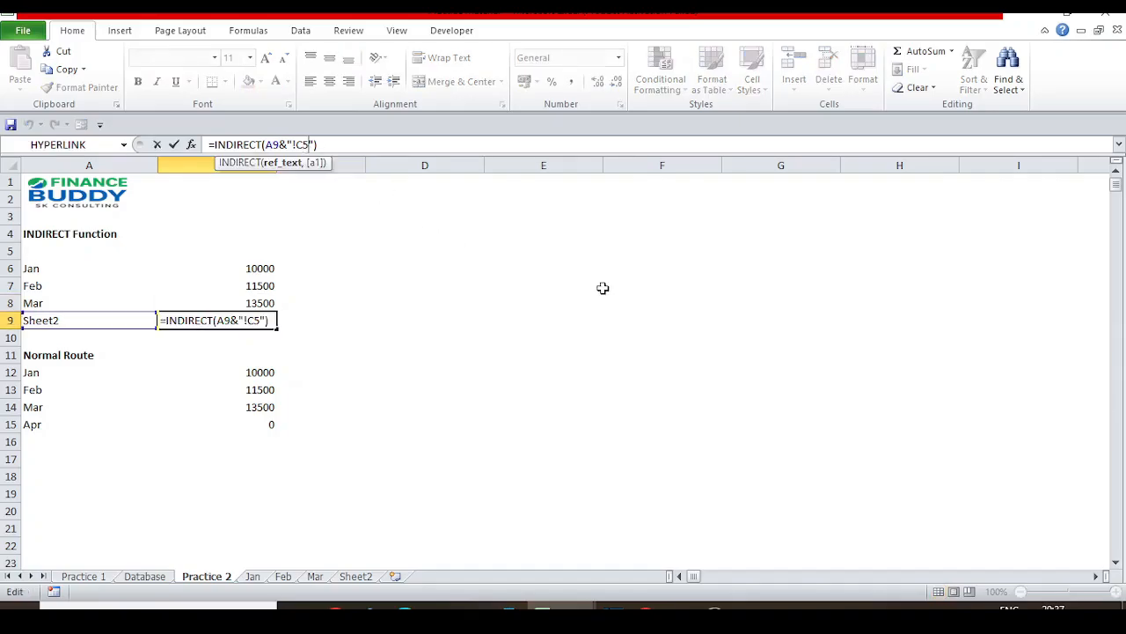
pyautogui.hotkey('shift', 'Left')
pyautogui.hotkey('shift', 'Left')
pyautogui.press('Left')
pyautogui.hotkey('shift', 'Left')
pyautogui.hotkey('shift', 'Left')
pyautogui.press('Right')
pyautogui.press('Return')
# Step: Examine the "!C3" part of the direct link formula for Mar in B14 of the Normal Route list
pyautogui.press('Down')
pyautogui.press('Down')
pyautogui.press('Down')
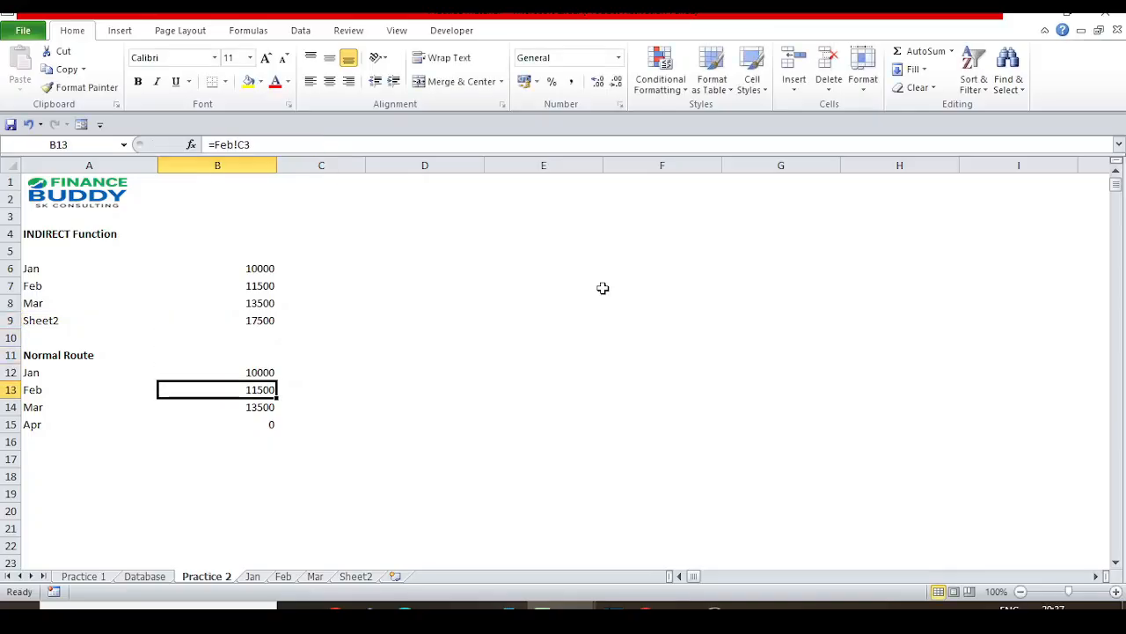
pyautogui.press('Down')
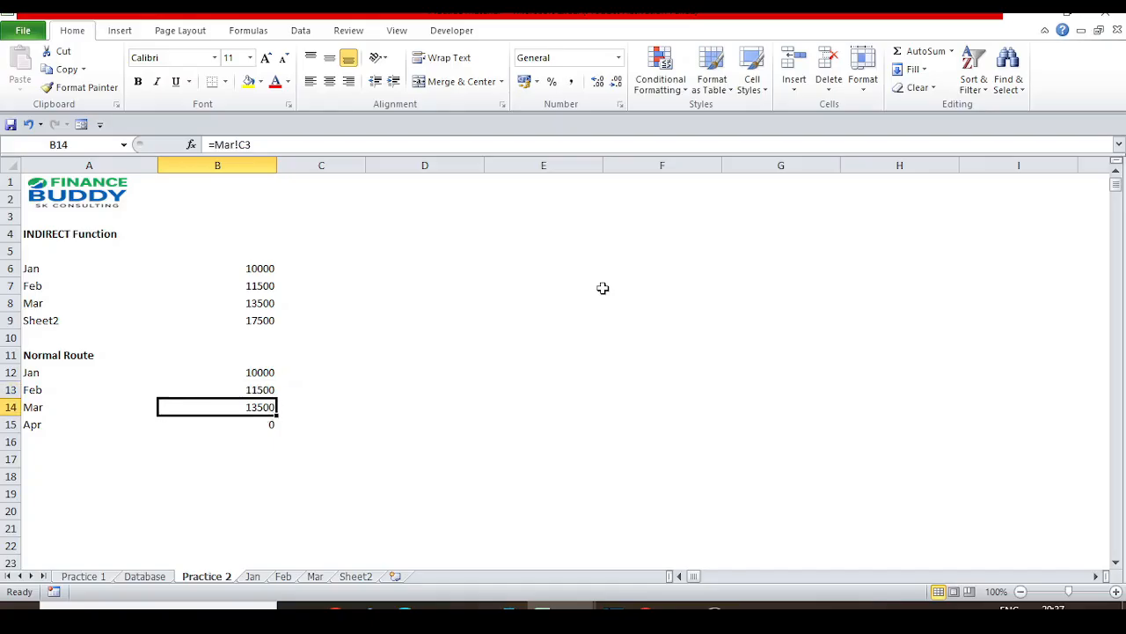
pyautogui.click(255, 144)
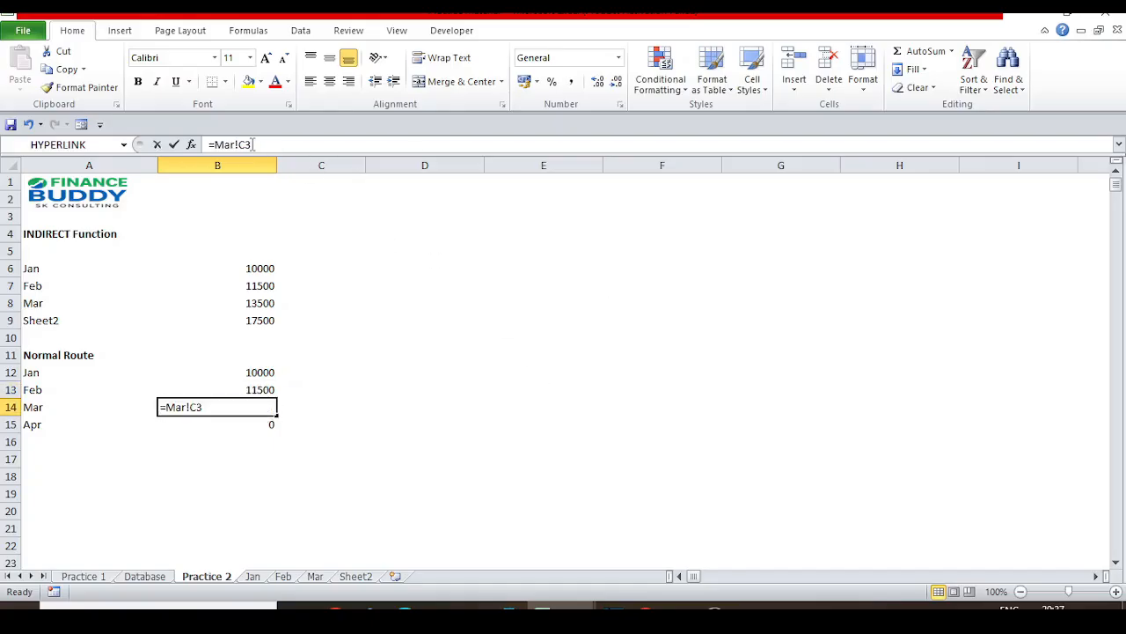
pyautogui.hotkey('shift', 'Left')
pyautogui.hotkey('shift', 'Left')
pyautogui.hotkey('shift', 'Left')
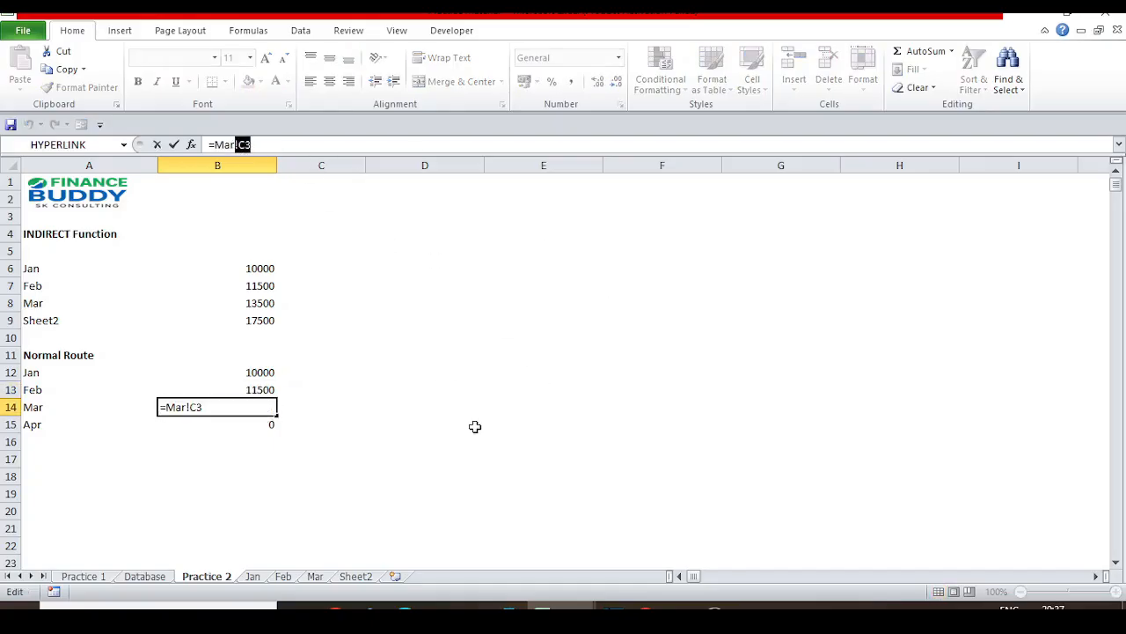
pyautogui.press('Left')
pyautogui.press('Right')
pyautogui.hotkey('shift', 'Right')
pyautogui.hotkey('shift', 'Right')
pyautogui.press('Escape')
# Step: Review the exclamation mark, ampersand and A9 reference in B9's INDIRECT formula for comparison with the direct link
pyautogui.press('Up')
pyautogui.press('Up')
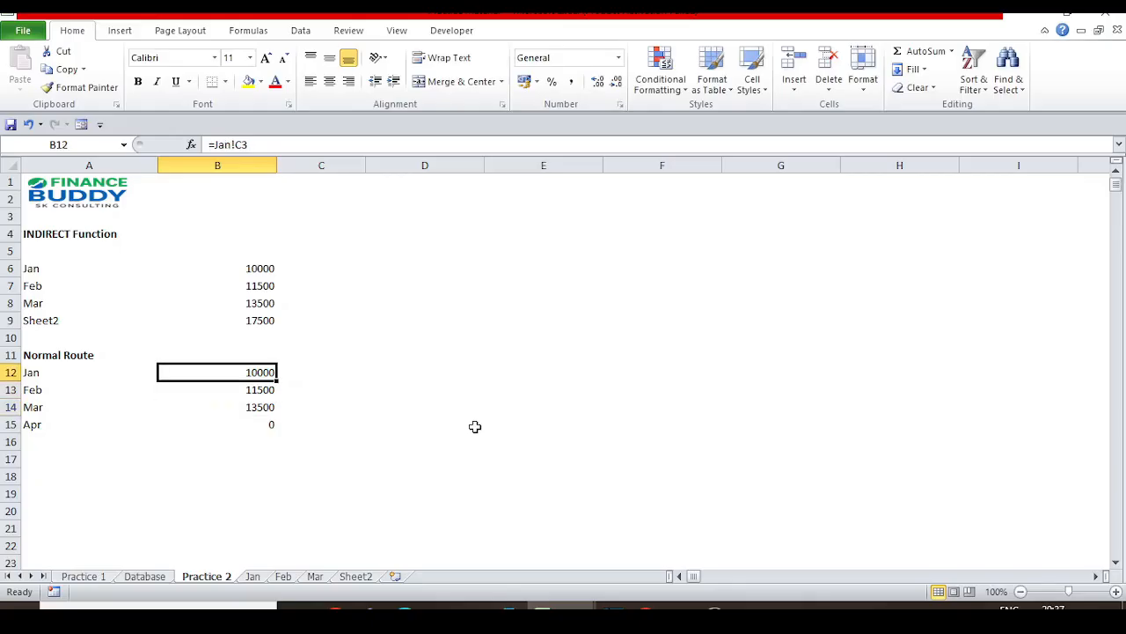
pyautogui.press('Up')
pyautogui.press('Up')
pyautogui.press('Up')
pyautogui.click(294, 144)
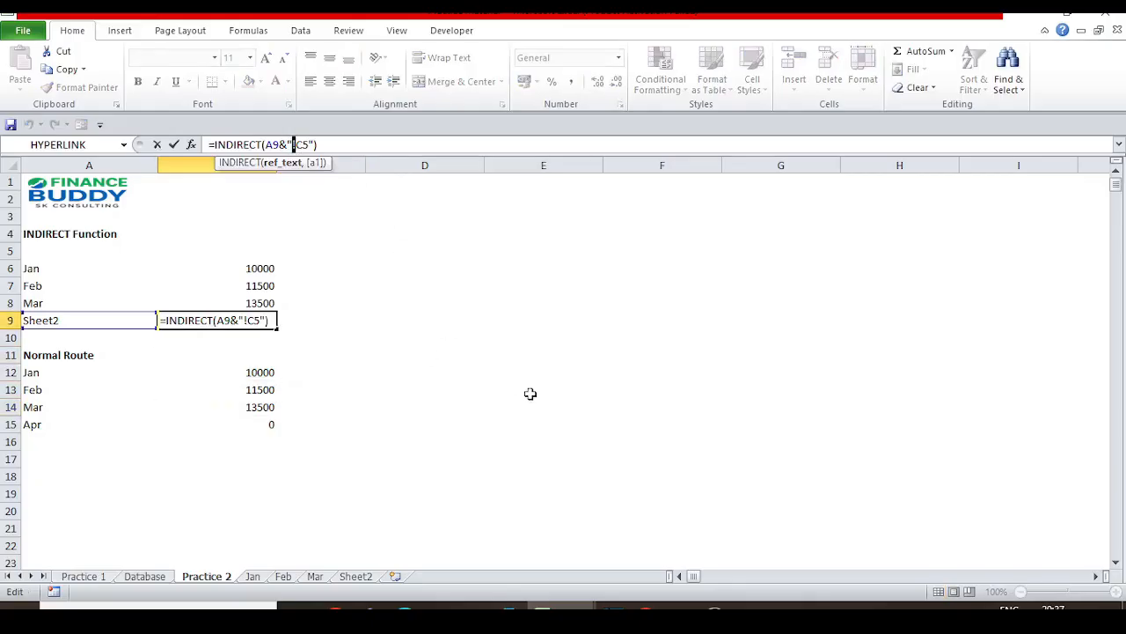
pyautogui.press('Left')
pyautogui.press('Left')
pyautogui.press('Left')
pyautogui.press('Right')
pyautogui.hotkey('shift', 'Left')
pyautogui.hotkey('shift', 'Left')
pyautogui.press('Right')
pyautogui.press('Right')
pyautogui.press('Right')
pyautogui.press('Right')
pyautogui.press('Return')
# Step: Examine the Mar sheet name in B14's direct link formula
pyautogui.press('Down')
pyautogui.press('Down')
pyautogui.press('Down')
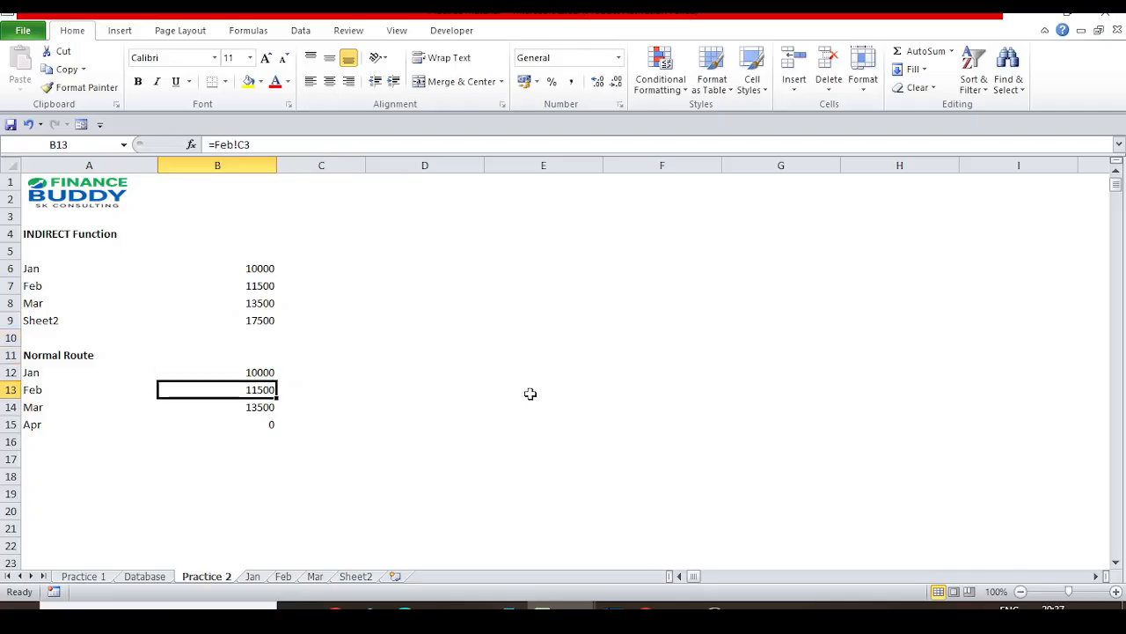
pyautogui.press('Down')
pyautogui.press('F2')
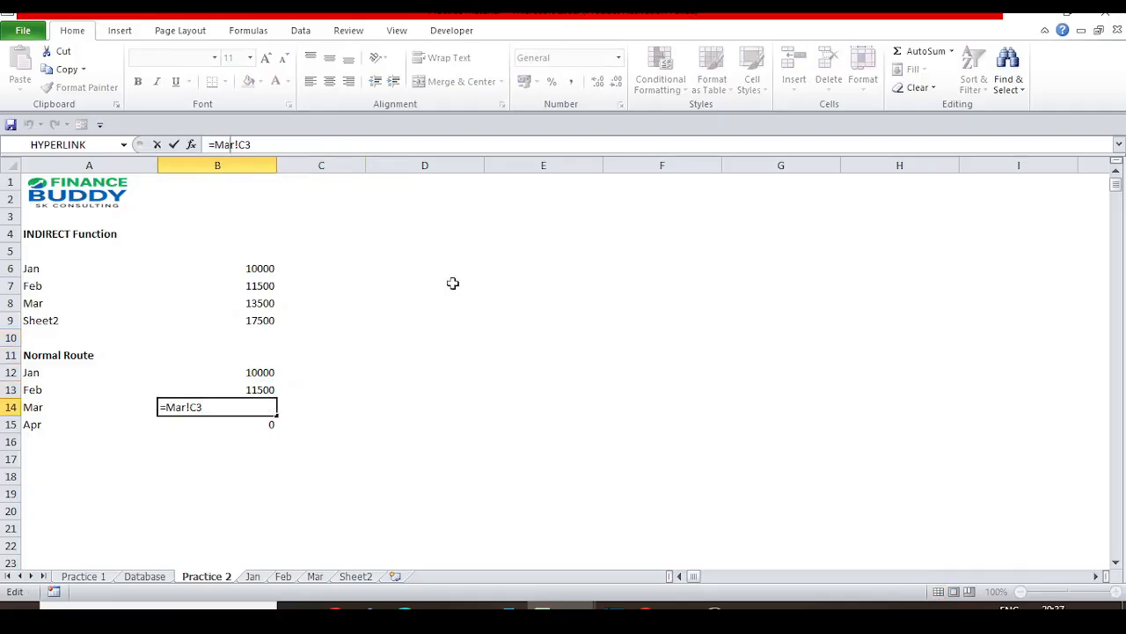
pyautogui.hotkey('shift', 'Left')
pyautogui.hotkey('shift', 'Left')
pyautogui.hotkey('shift', 'Left')
pyautogui.press('Left')
pyautogui.hotkey('ctrl', 'Return')
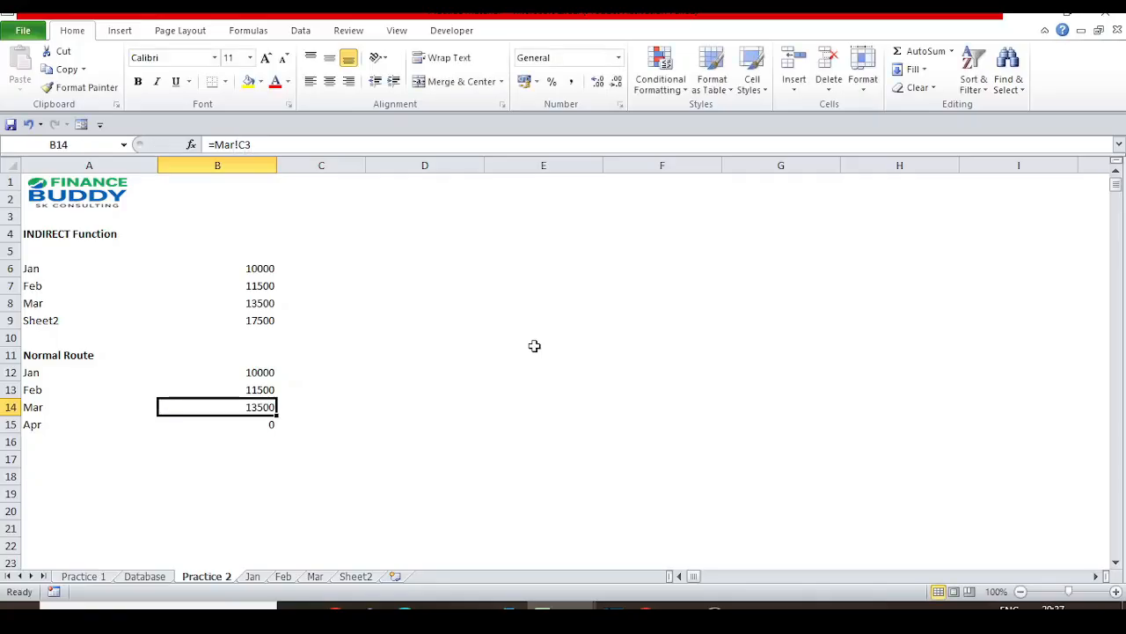
# Step: Examine the quoted "!C5" text portion of B9's INDIRECT formula
pyautogui.press('Up')
pyautogui.press('Up')
pyautogui.press('Up')
pyautogui.press('Up')
pyautogui.press('Up')
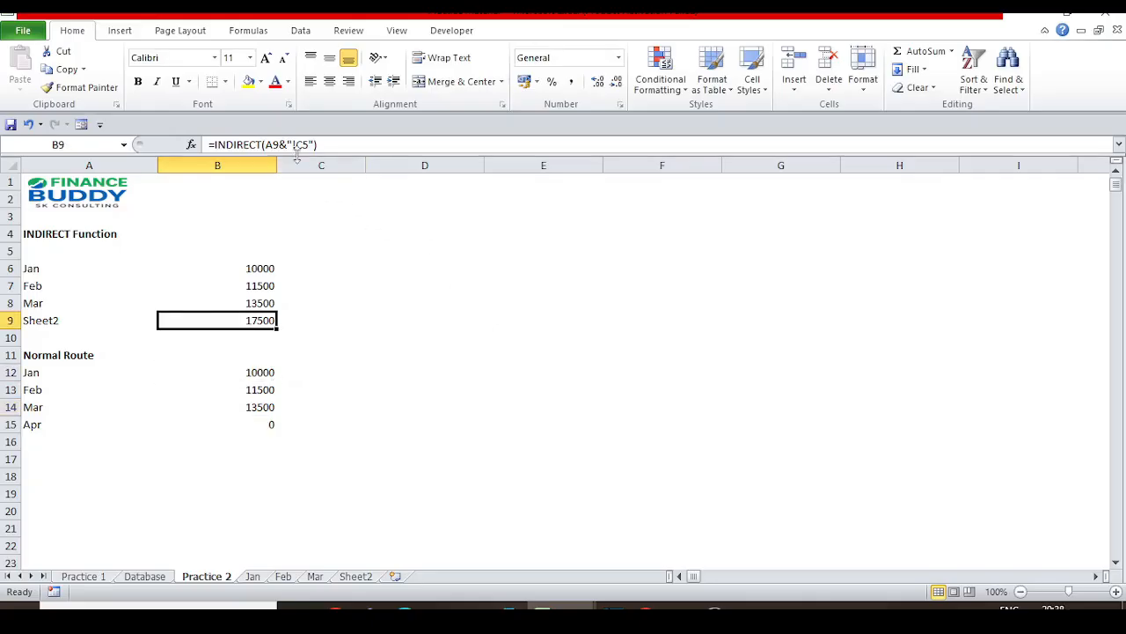
pyautogui.press('F2')
pyautogui.hotkey('shift', 'Right')
pyautogui.hotkey('shift', 'Right')
pyautogui.hotkey('shift', 'Right')
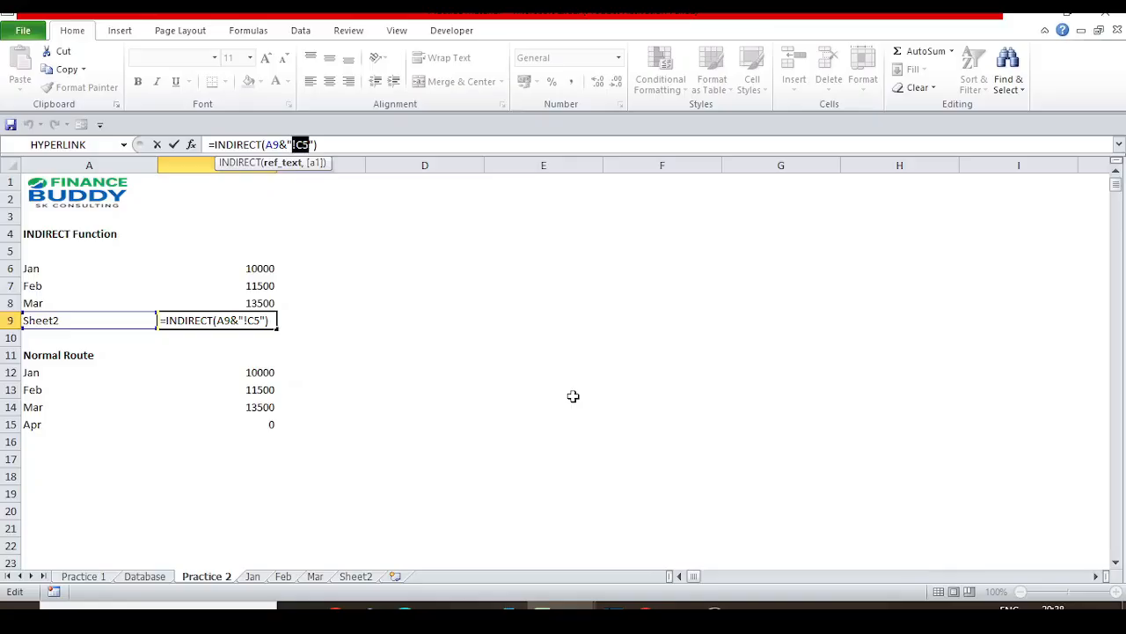
pyautogui.press('Left')
pyautogui.press('Left')
pyautogui.hotkey('shift', 'Right')
pyautogui.hotkey('shift', 'Right')
pyautogui.hotkey('shift', 'Right')
pyautogui.hotkey('shift', 'Right')
pyautogui.hotkey('shift', 'Right')
pyautogui.hotkey('shift', 'Right')
pyautogui.hotkey('shift', 'Left')
pyautogui.hotkey('shift', 'Left')
pyautogui.hotkey('shift', 'Right')
pyautogui.hotkey('shift', 'Left')
pyautogui.hotkey('shift', 'Right')
pyautogui.hotkey('shift', 'Left')
pyautogui.press('Right')
pyautogui.press('Right')
pyautogui.hotkey('shift', 'Left')
pyautogui.hotkey('shift', 'Left')
pyautogui.hotkey('shift', 'Left')
pyautogui.hotkey('shift', 'Left')
pyautogui.hotkey('shift', 'Left')
pyautogui.press('Left')
# Step: Try entering B9's formula without the quotation marks, as =INDIRECT(A9&!C5), and cancel the edit
pyautogui.press('BackSpace')
pyautogui.press('Right')
pyautogui.press('Right')
pyautogui.press('Right')
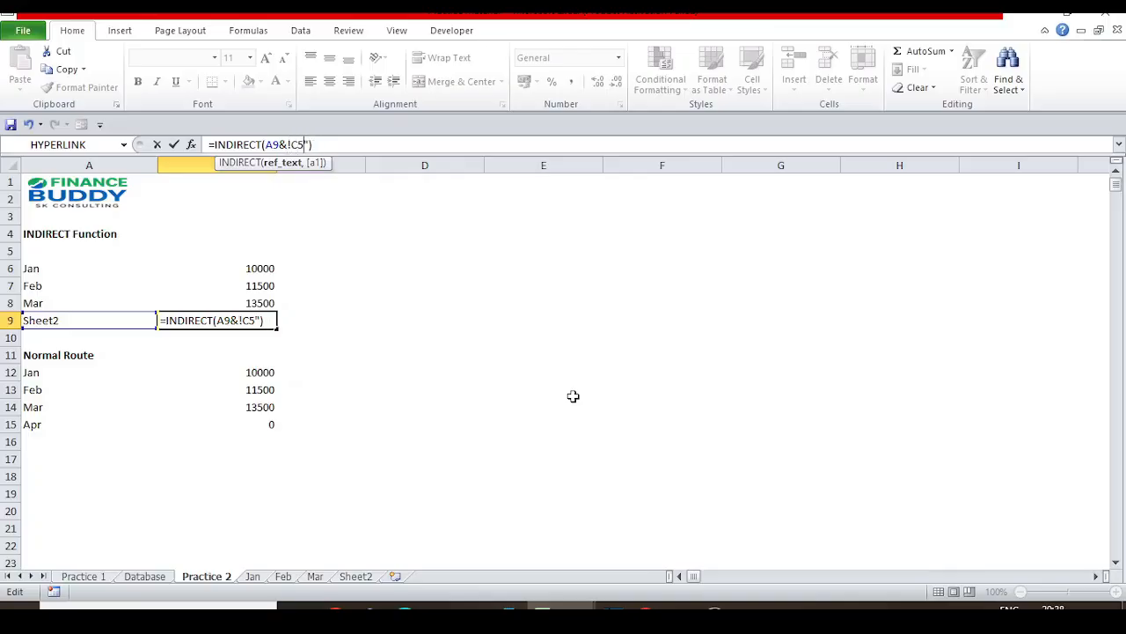
pyautogui.press('Delete')
pyautogui.click(573, 395)
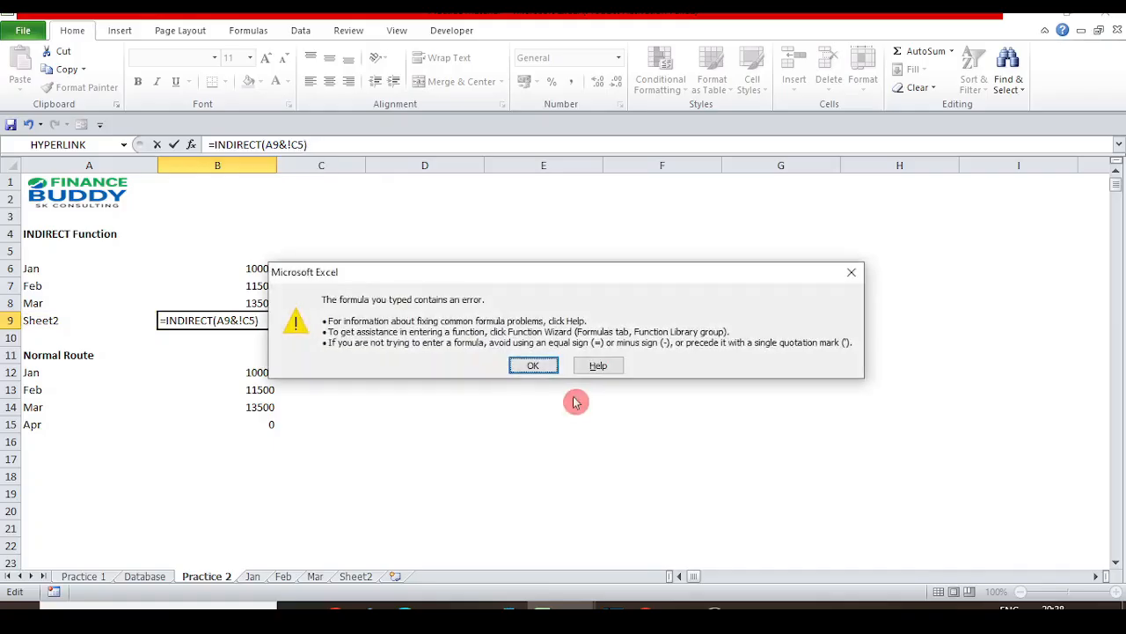
pyautogui.press('Return')
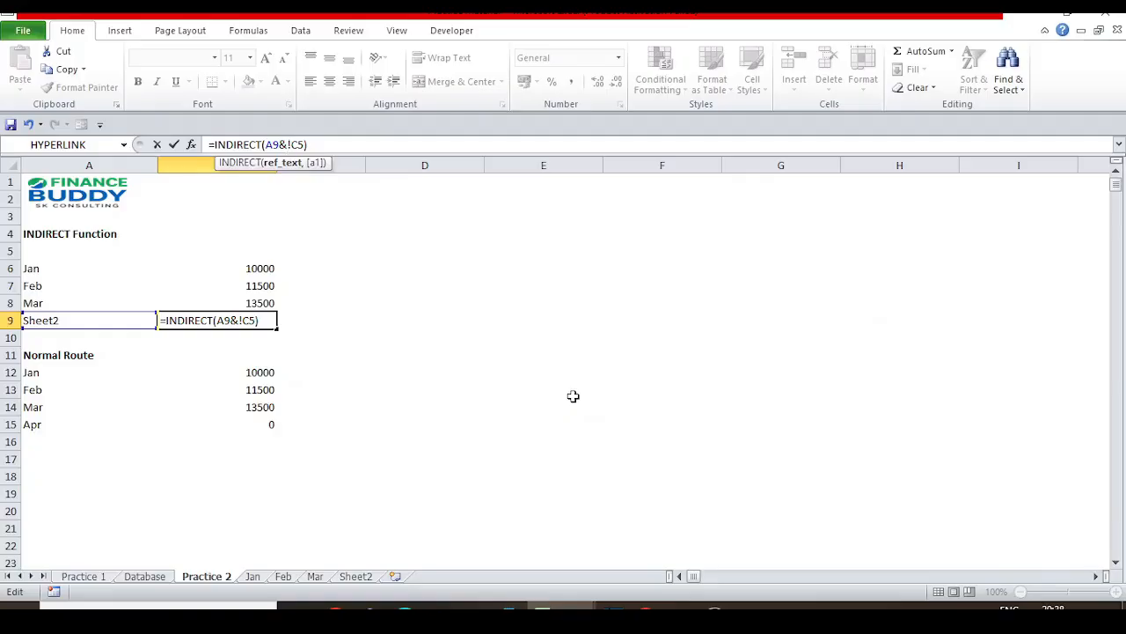
pyautogui.press('Escape')
# Step: Examine the ampersand that joins the A9 reference to the quoted text in B9's INDIRECT formula
pyautogui.press('F2')
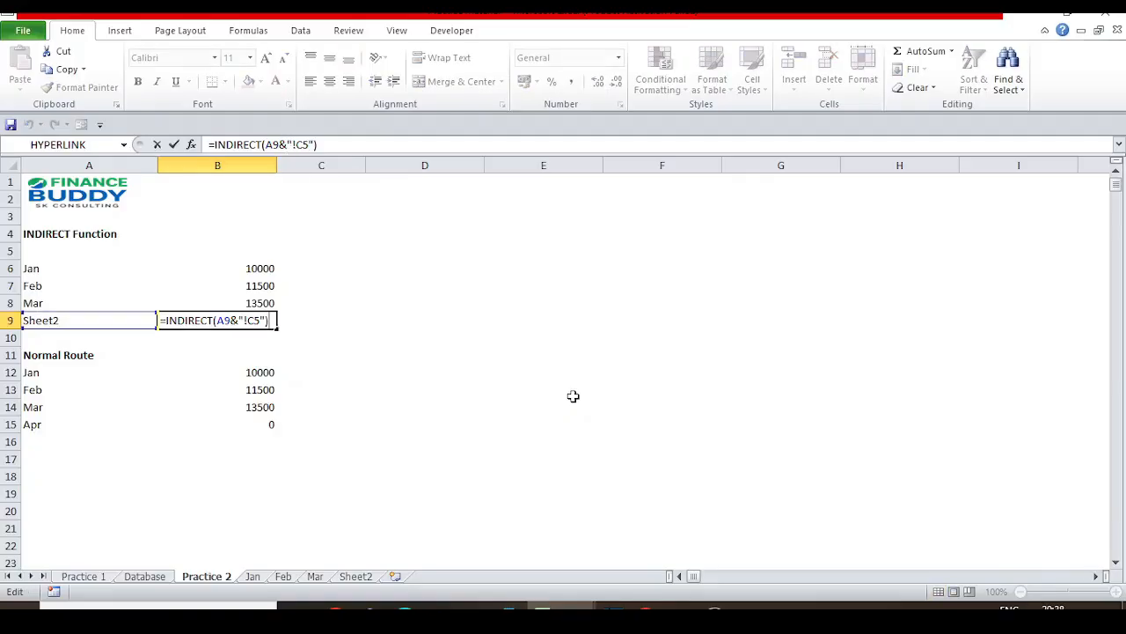
pyautogui.press('Left')
pyautogui.press('Left')
pyautogui.press('Left')
pyautogui.press('Left')
pyautogui.press('Left')
pyautogui.press('Left')
pyautogui.press('Left')
pyautogui.hotkey('shift', 'Right')
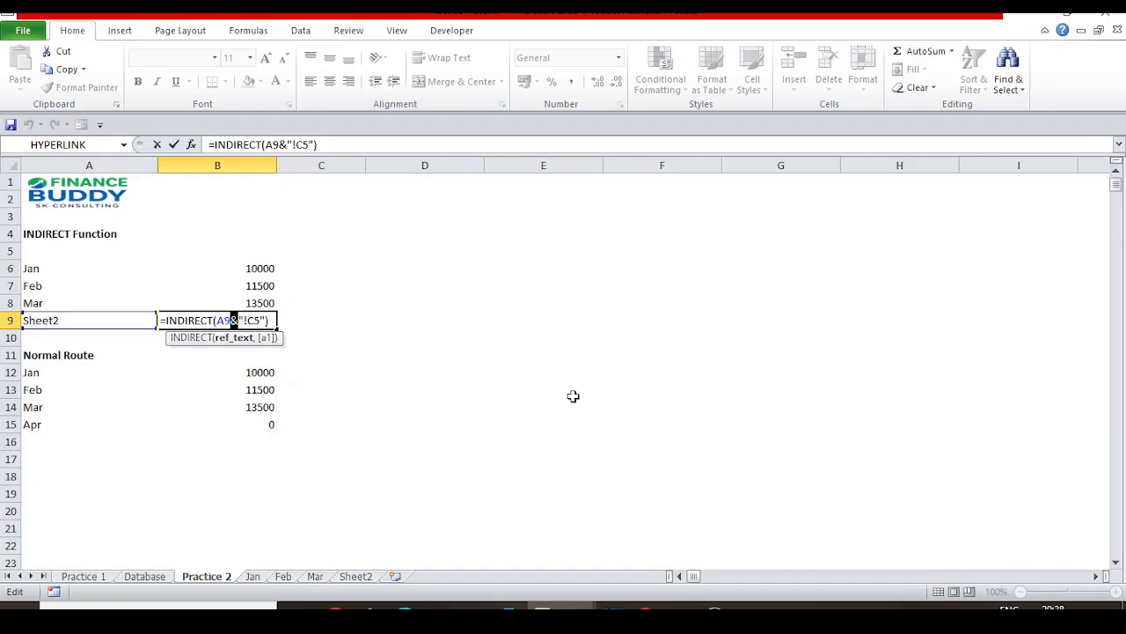
# Step: Examine the A9 reference and the quoted "!C5" text as the two joined parts of B9's formula, and leave the cell's edit mode
pyautogui.press('Left')
pyautogui.press('Left')
pyautogui.hotkey('shift', 'Right')
pyautogui.hotkey('shift', 'Right')
pyautogui.press('Right')
pyautogui.hotkey('shift', 'Right')
pyautogui.hotkey('shift', 'Right')
pyautogui.hotkey('shift', 'Right')
pyautogui.hotkey('shift', 'Right')
pyautogui.hotkey('shift', 'Right')
pyautogui.press('Escape')
pyautogui.press('Left')
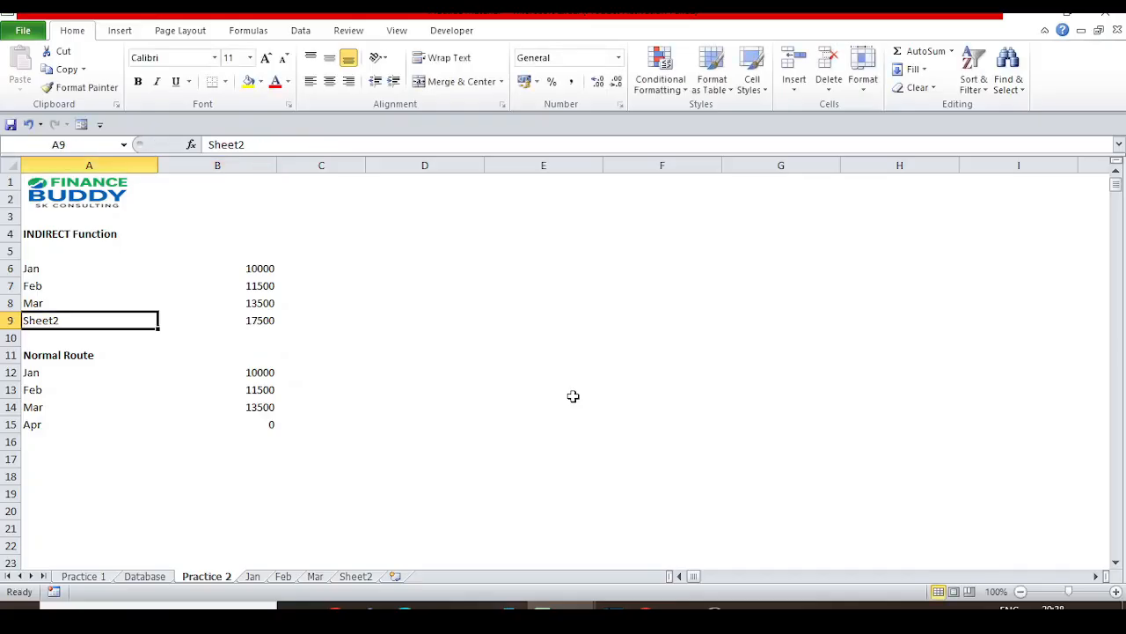
pyautogui.press('Right')
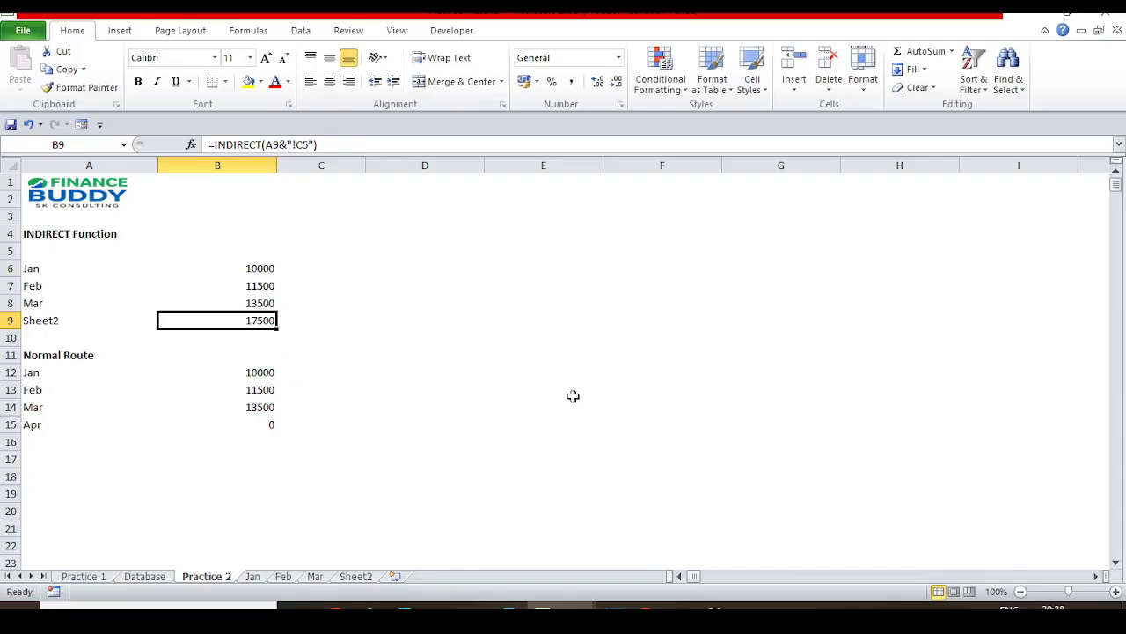